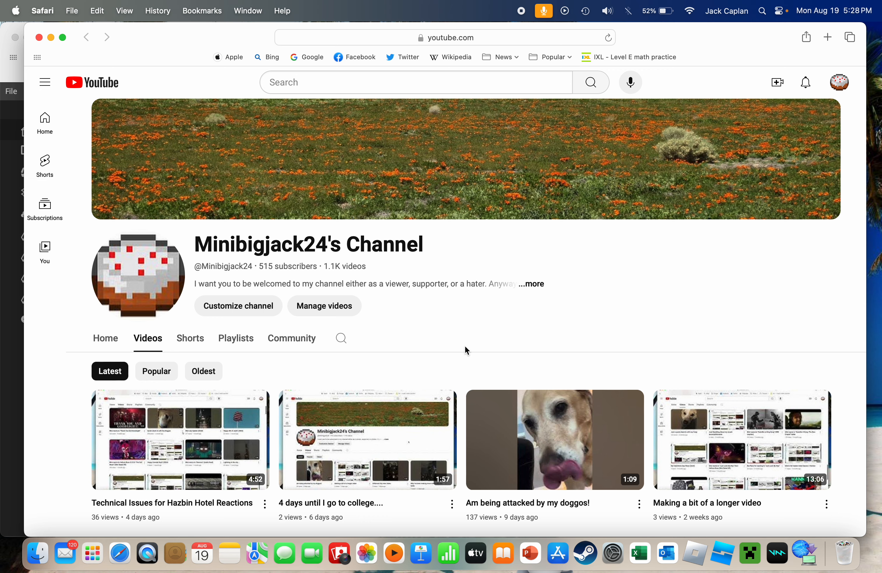
Step: Switch to the browser window containing Photopea and look through the Google image results for "lightsaber fight behind the scenes"
left_click(2, 320)
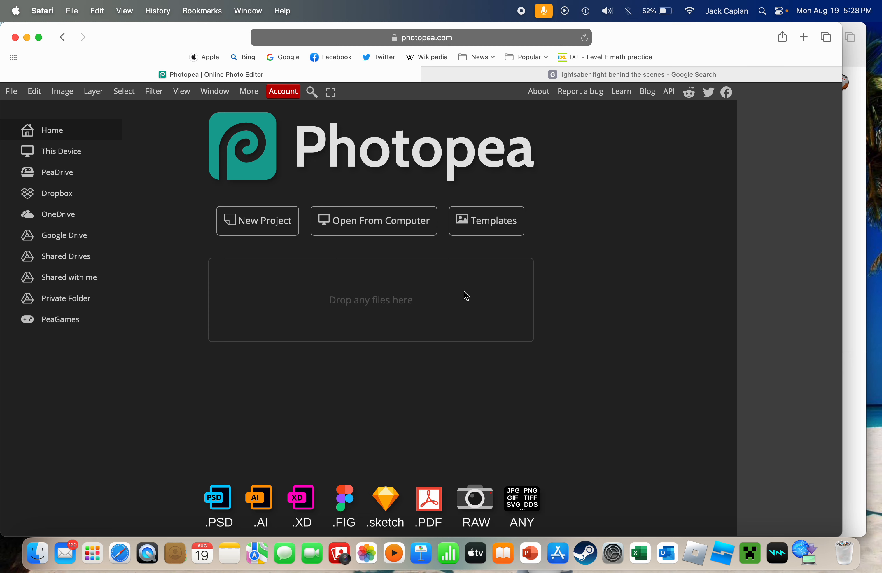
left_click(647, 76)
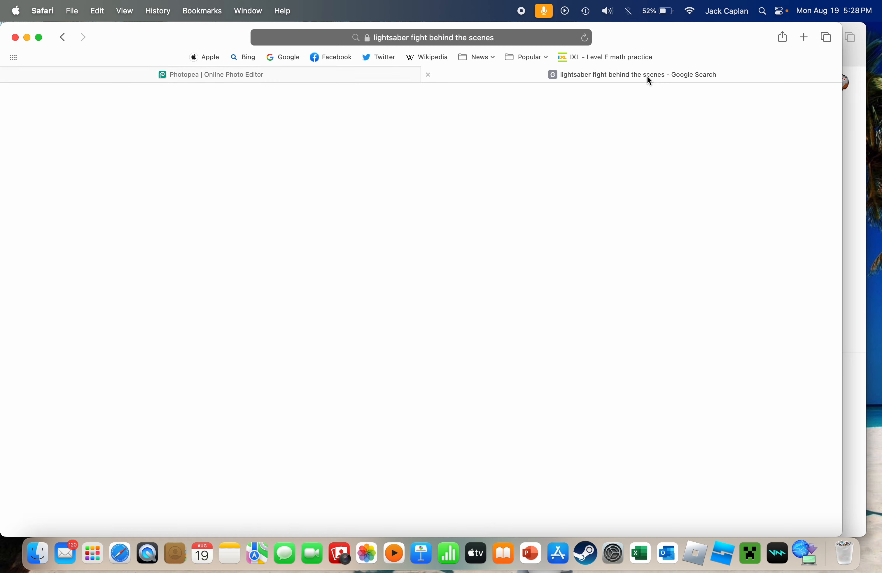
left_click(482, 113)
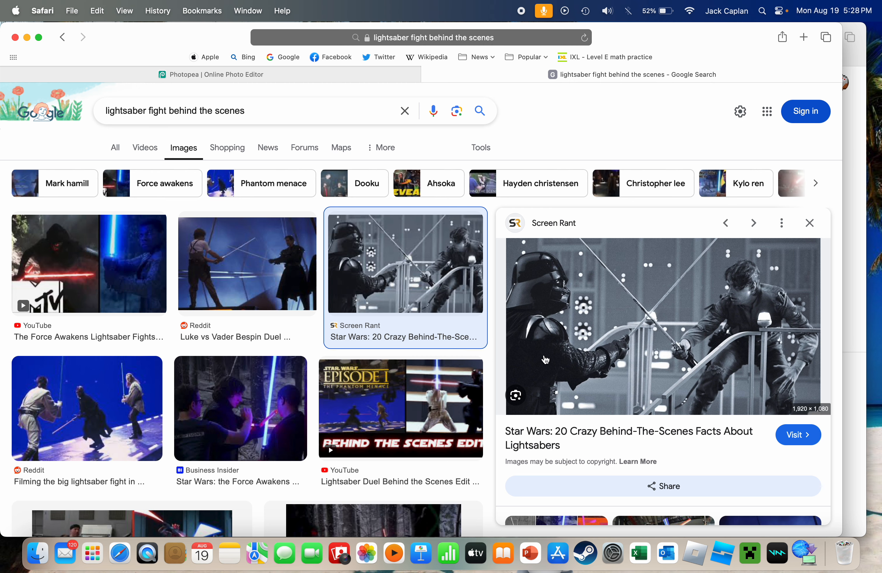
scroll(256, 321, "down", 7)
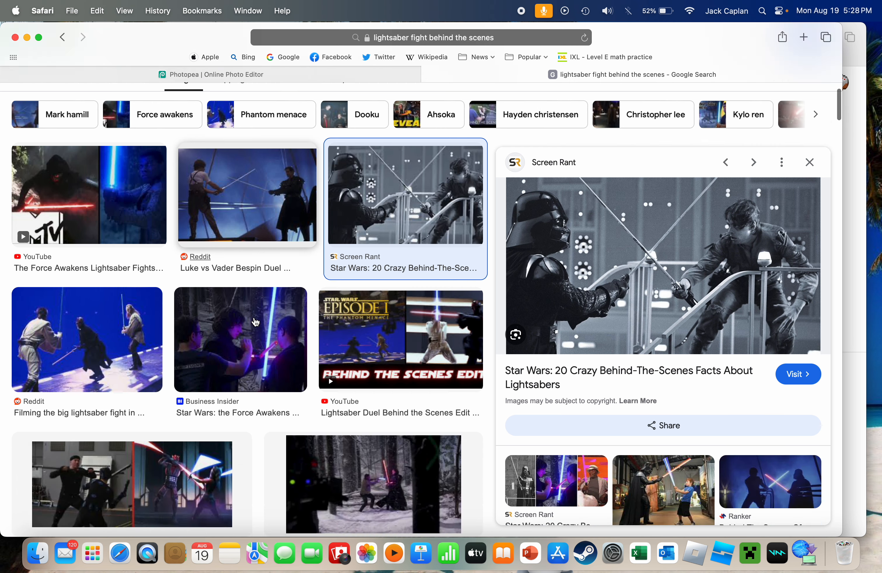
scroll(258, 321, "down", 6)
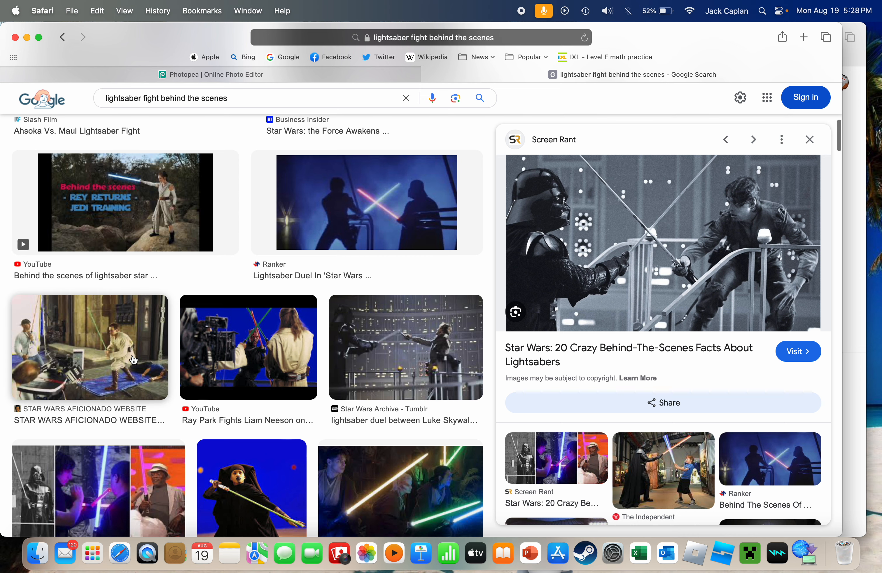
Step: Return to the Photopea start page and show its full web address
left_click(194, 76)
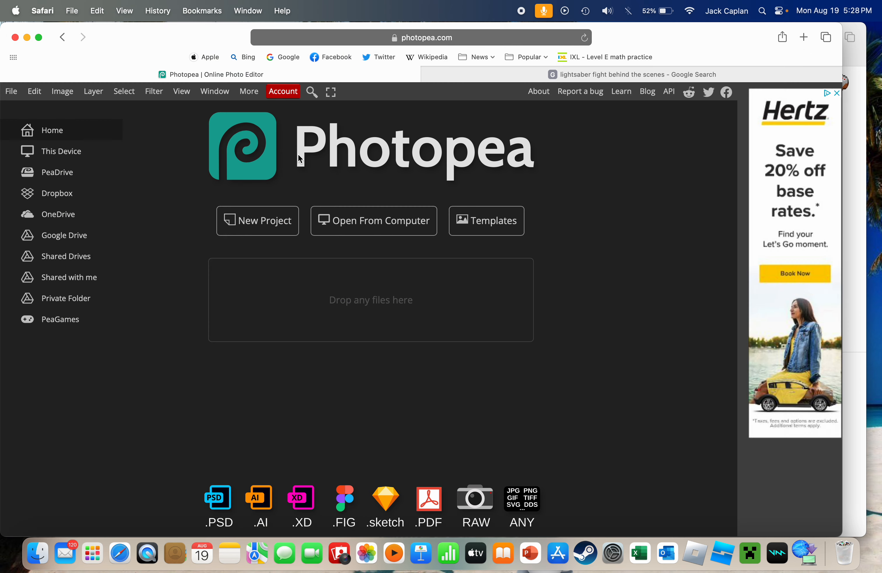
left_click(496, 44)
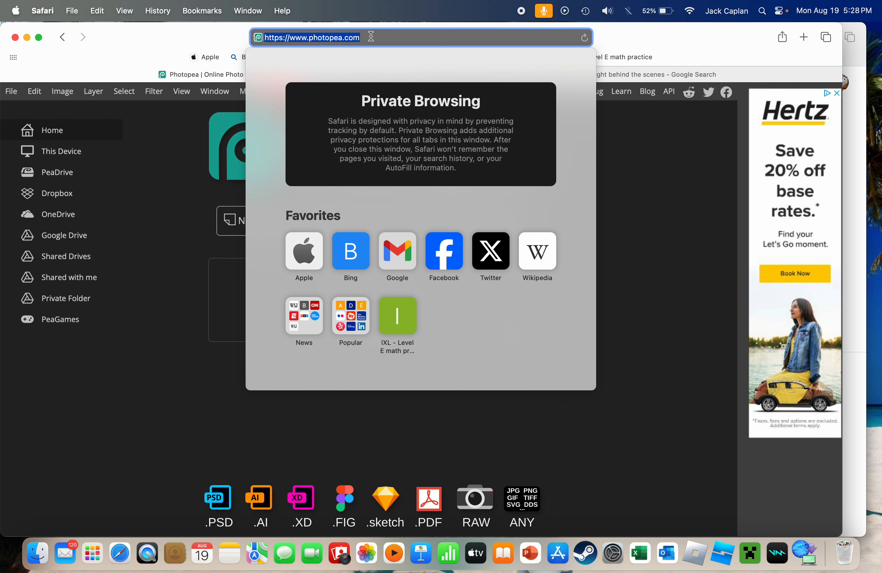
left_click(172, 183)
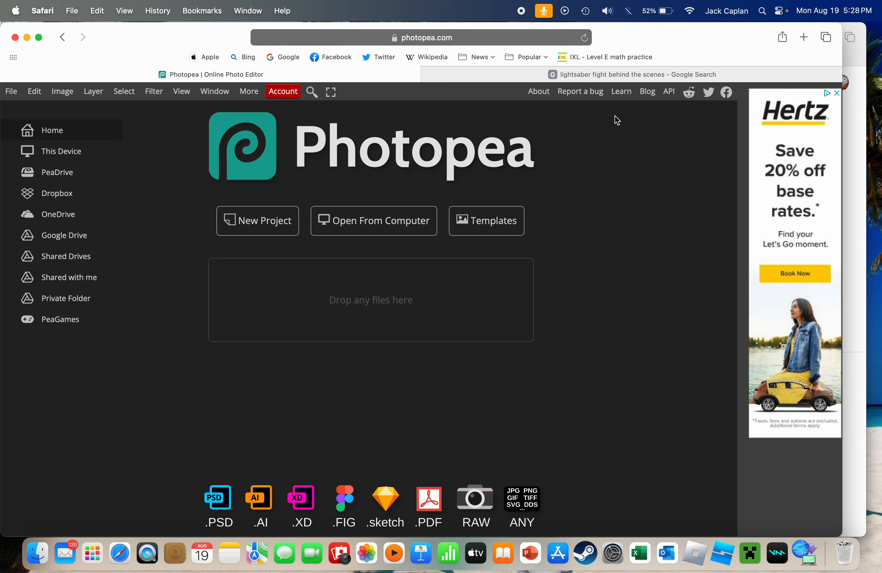
Step: Go back to the lightsaber image results and preview the Reddit picture of actors practicing on a blue-screen set
left_click(629, 76)
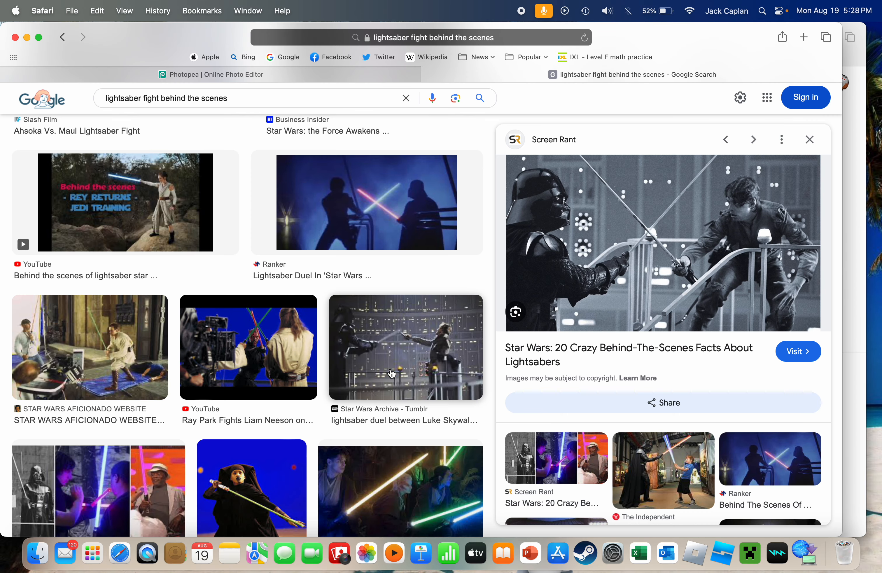
scroll(391, 373, "down", 10)
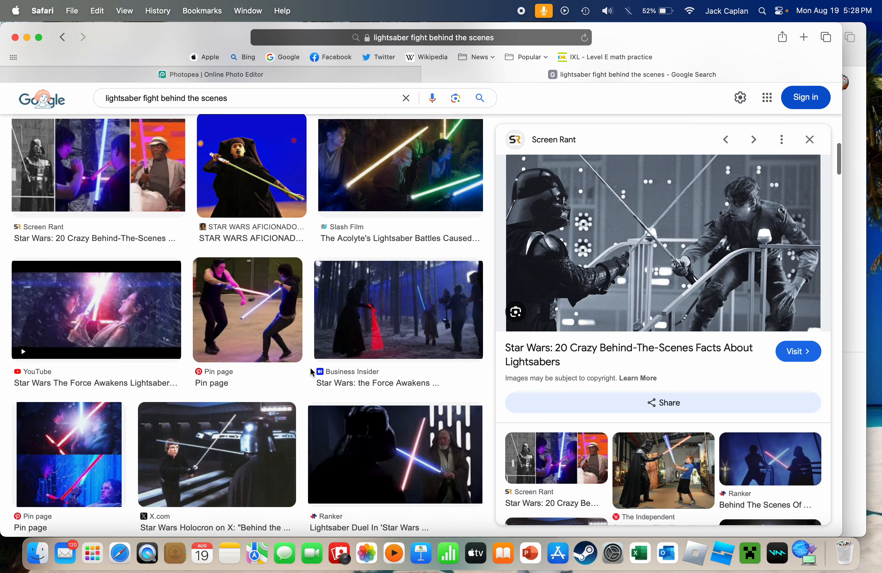
scroll(311, 372, "down", 8)
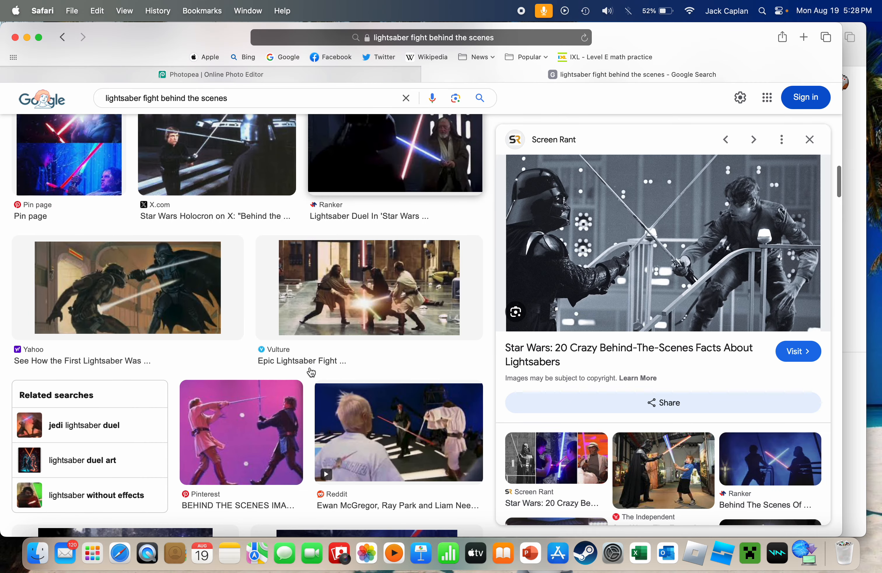
scroll(297, 255, "down", 4)
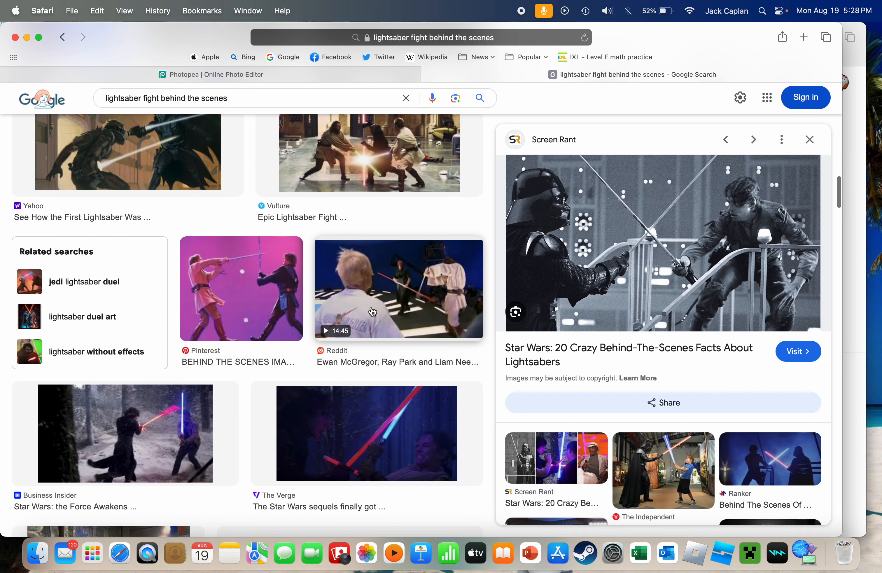
left_click(387, 305)
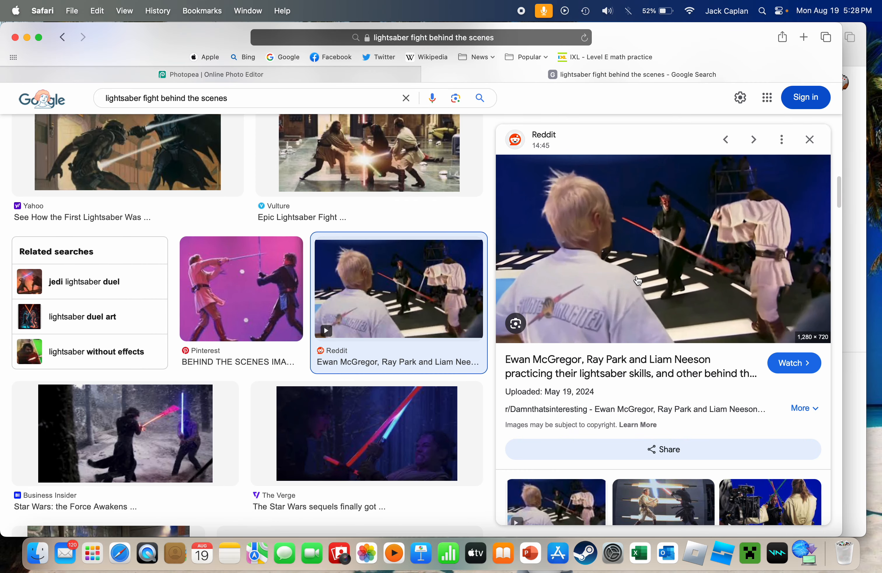
Step: Go back to the first image results and preview the black-and-white Screen Rant lightsaber duel picture
scroll(357, 409, "down", 10)
scroll(147, 283, "up", 15)
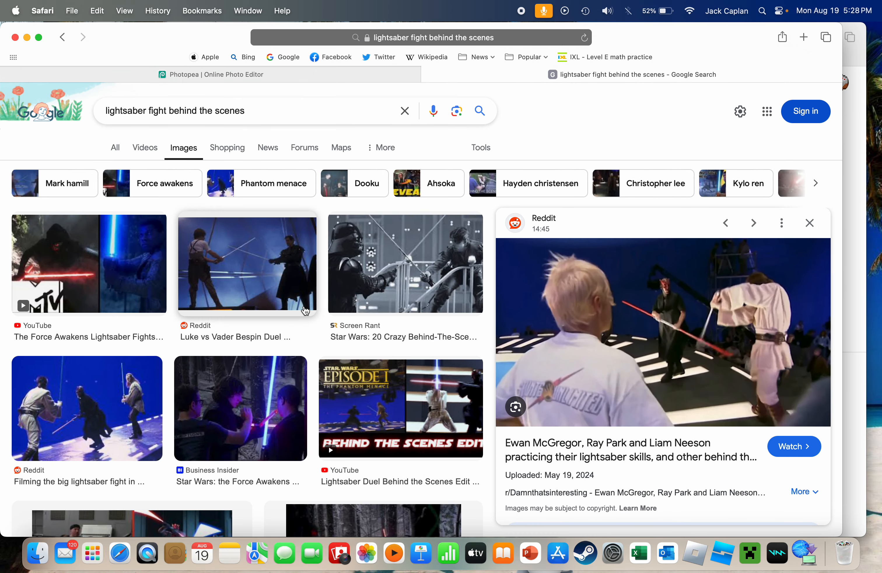
left_click(336, 266)
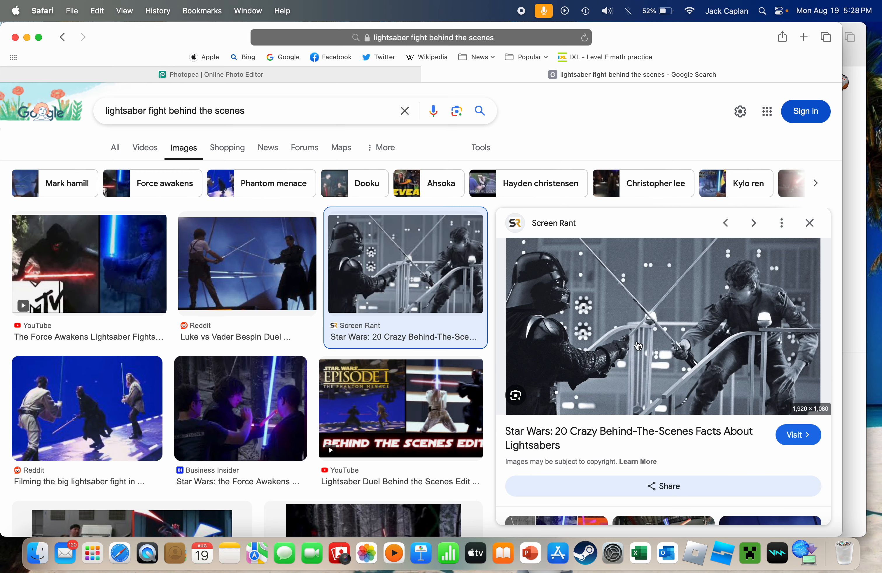
Step: Look through the images related to the Screen Rant picture and preview the Ranker silhouette duel with red and green lightsabers
scroll(707, 408, "down", 2)
scroll(708, 409, "down", 3)
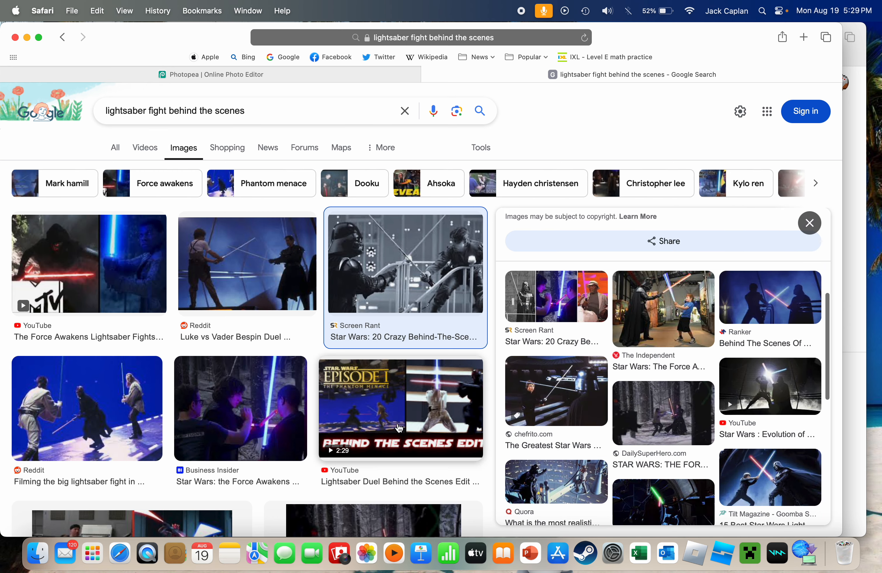
scroll(399, 428, "down", 5)
scroll(399, 428, "up", 5)
scroll(546, 301, "up", 3)
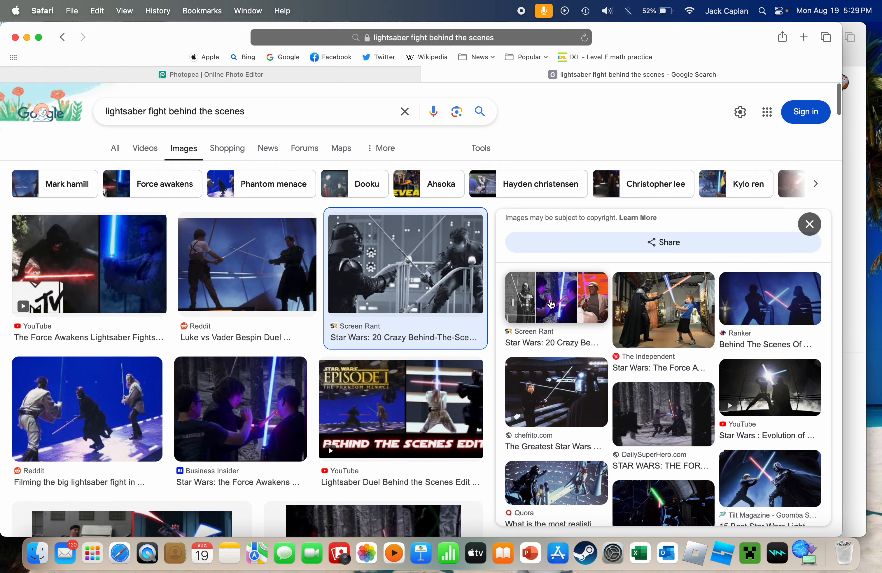
scroll(546, 300, "up", 3)
scroll(770, 433, "down", 2)
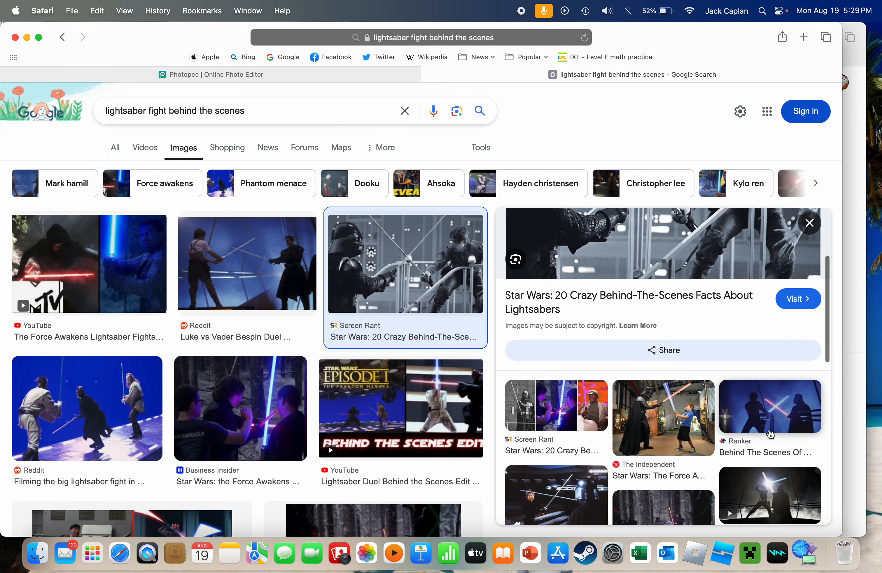
left_click(782, 420)
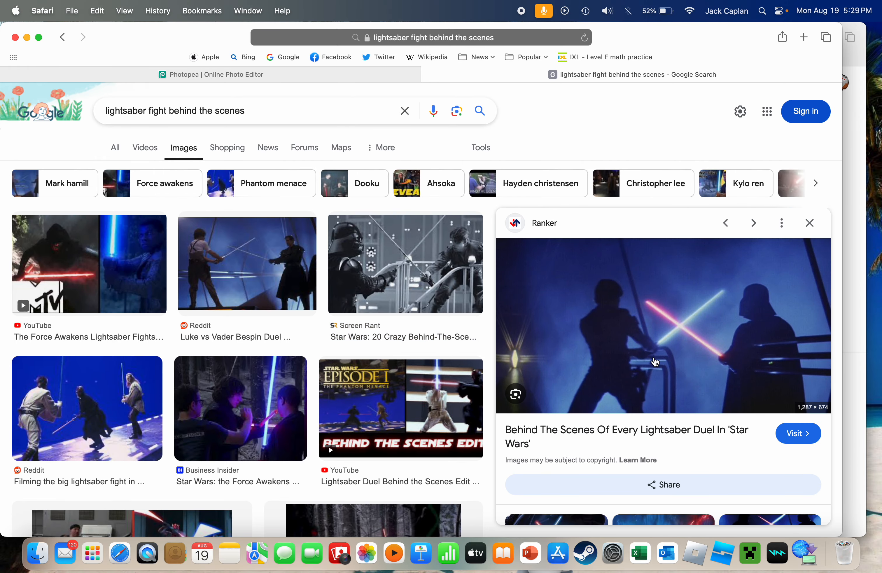
Step: Look further through the main results and preview the Business Insider forest picture of lightsabers without visual effects
scroll(208, 444, "down", 10)
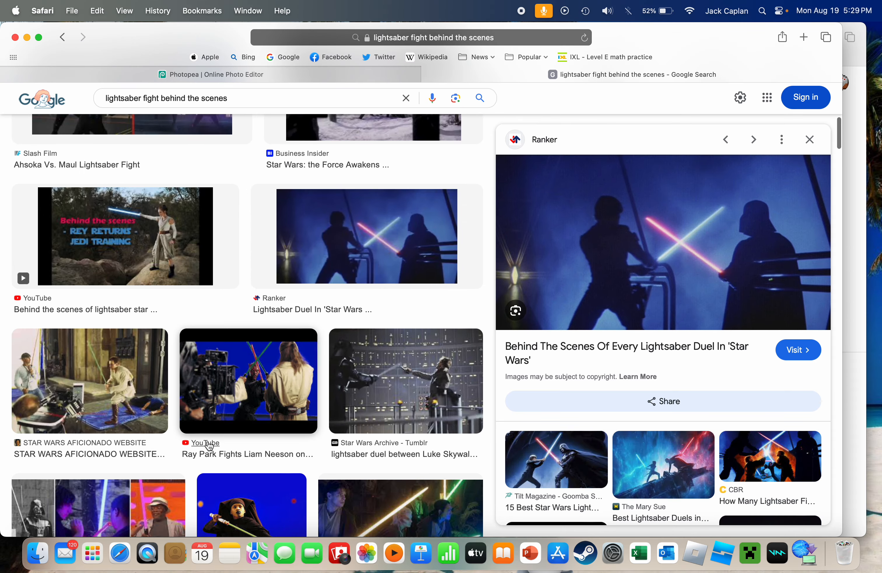
scroll(213, 445, "up", 4)
scroll(290, 374, "down", 9)
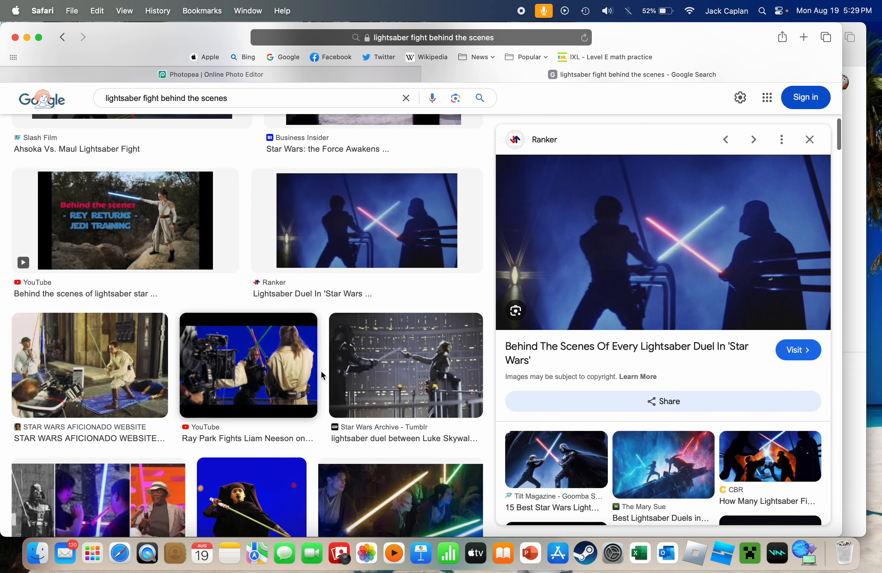
scroll(253, 246, "down", 7)
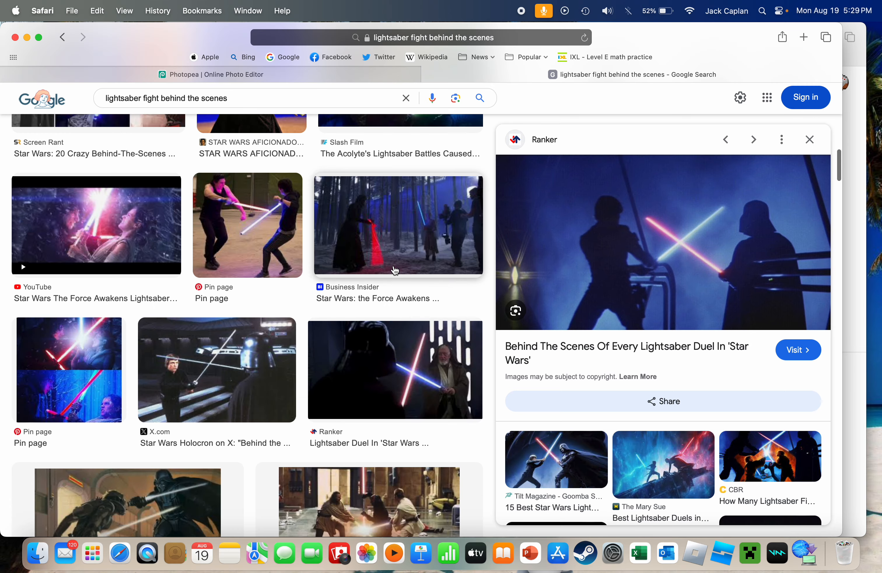
left_click(372, 246)
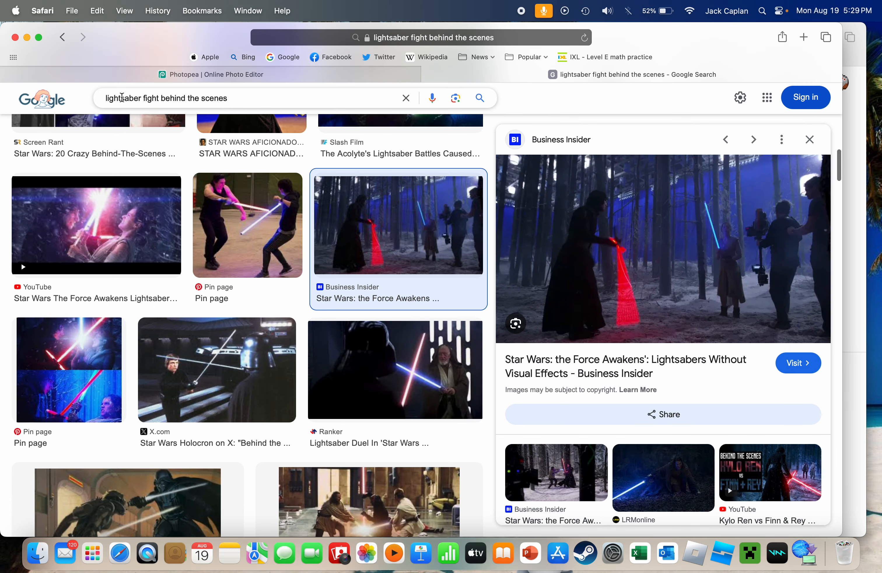
Step: Preview the X.com picture of Vader and Luke, followed by the neighbouring Pinterest picture of two crossed-lightsaber scenes
triple_click(109, 98)
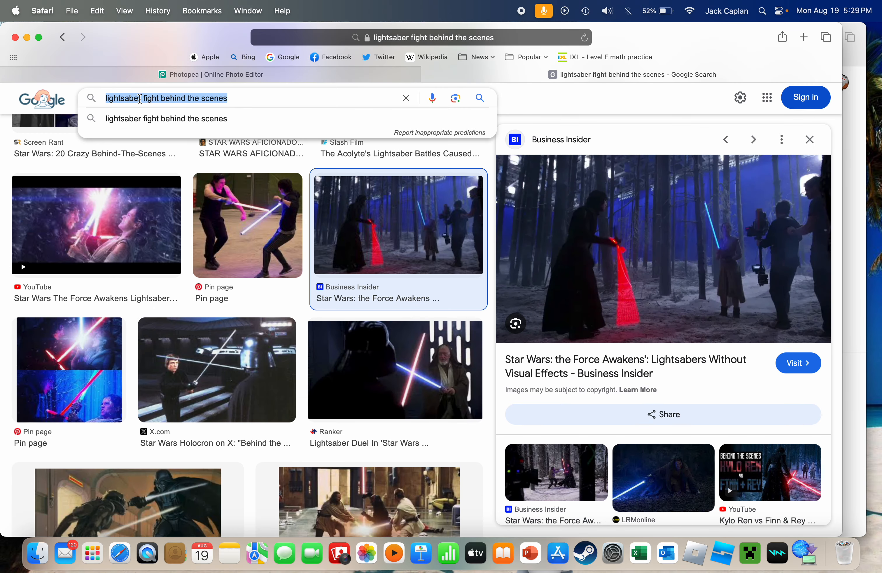
left_click(242, 390)
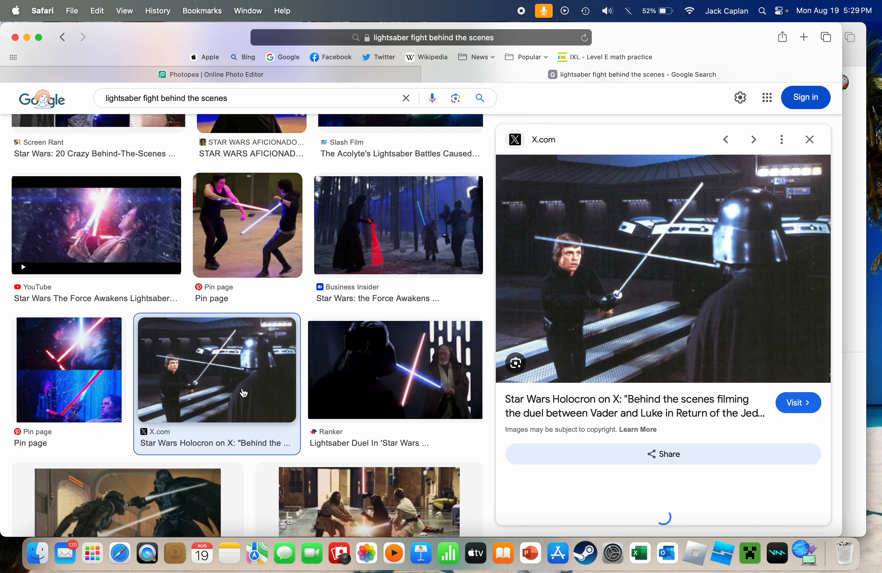
scroll(178, 360, "down", 3)
key("Left")
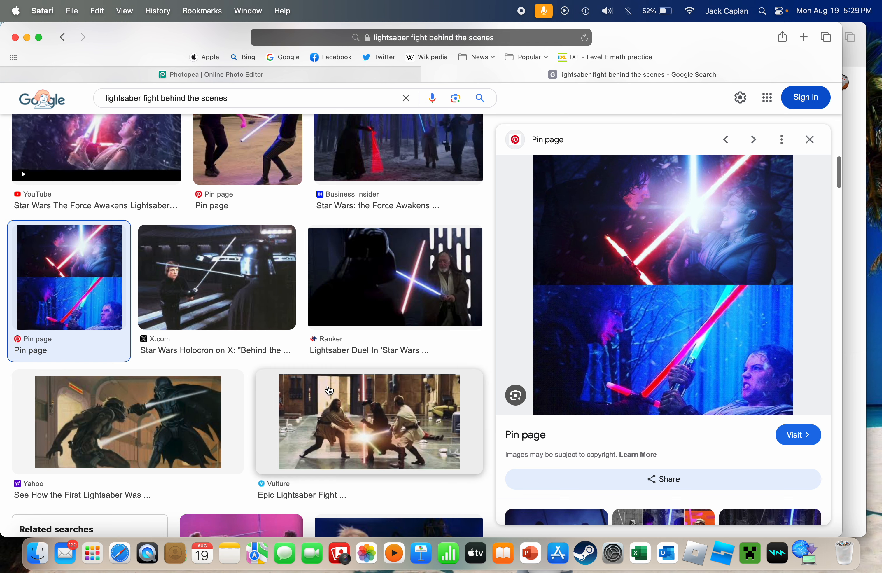
Step: Examine the remaining "lightsaber fight behind the scenes" image results for a suitable picture without glowing lightsaber effects
scroll(364, 362, "down", 5)
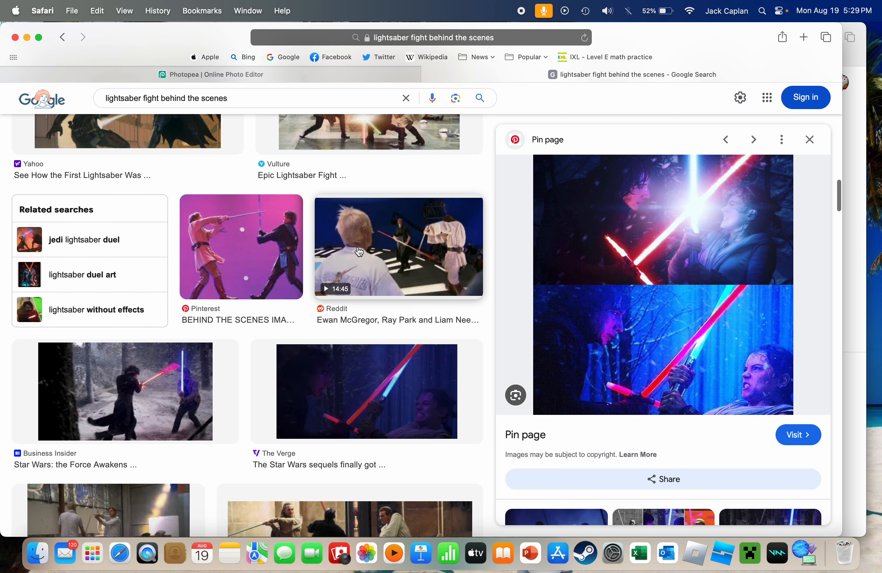
scroll(358, 251, "down", 5)
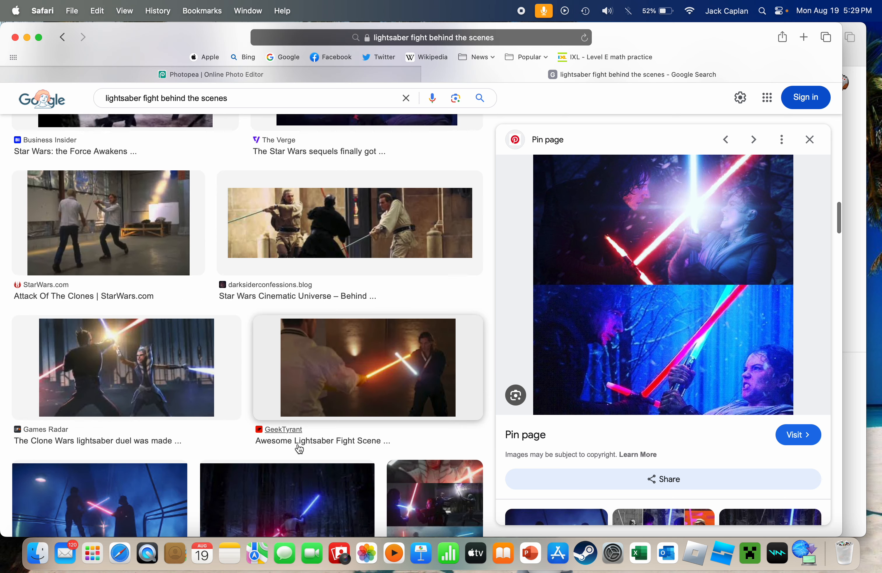
scroll(270, 380, "down", 4)
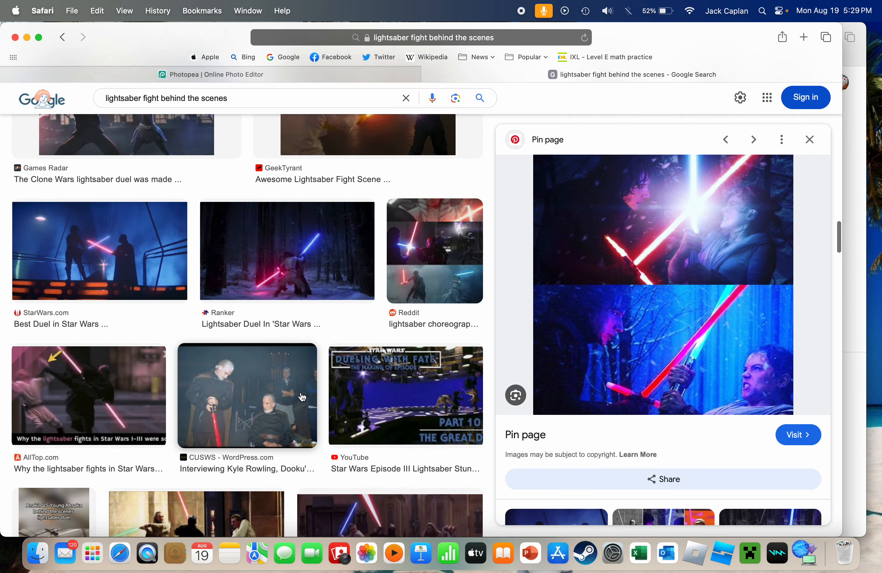
scroll(302, 397, "down", 3)
scroll(319, 396, "down", 4)
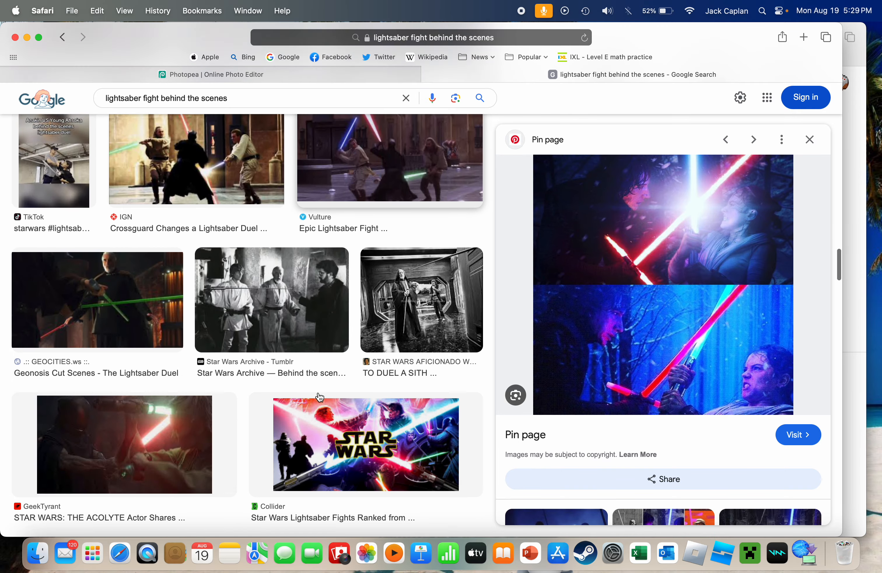
scroll(319, 397, "down", 2)
scroll(286, 349, "down", 2)
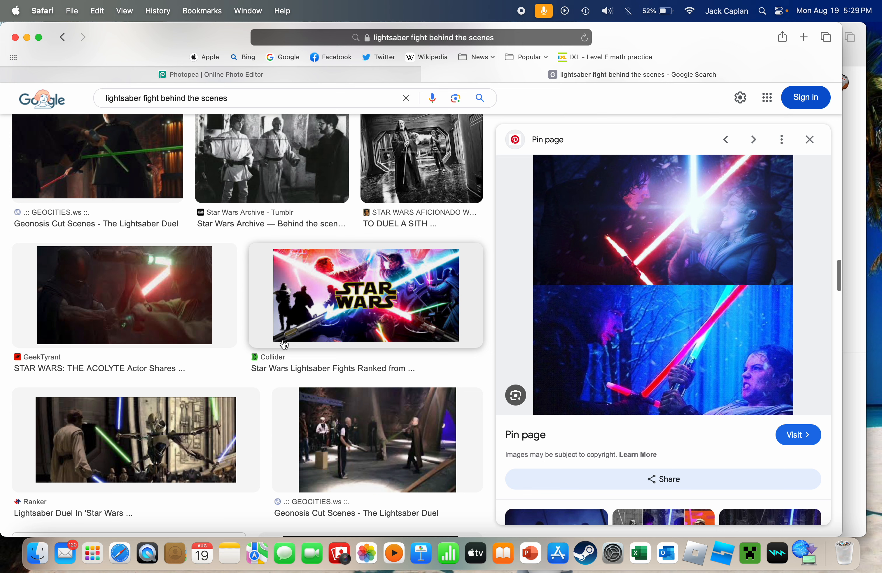
scroll(277, 345, "down", 3)
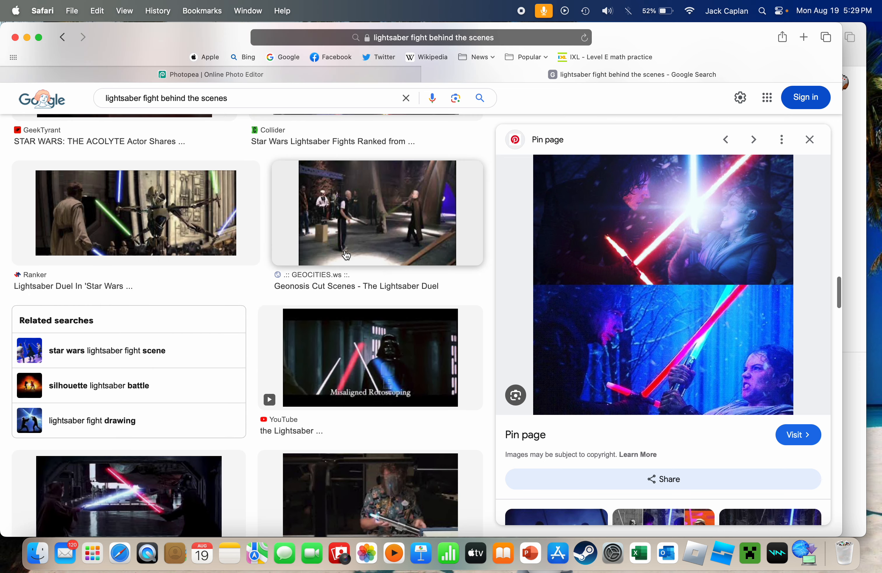
scroll(346, 254, "down", 8)
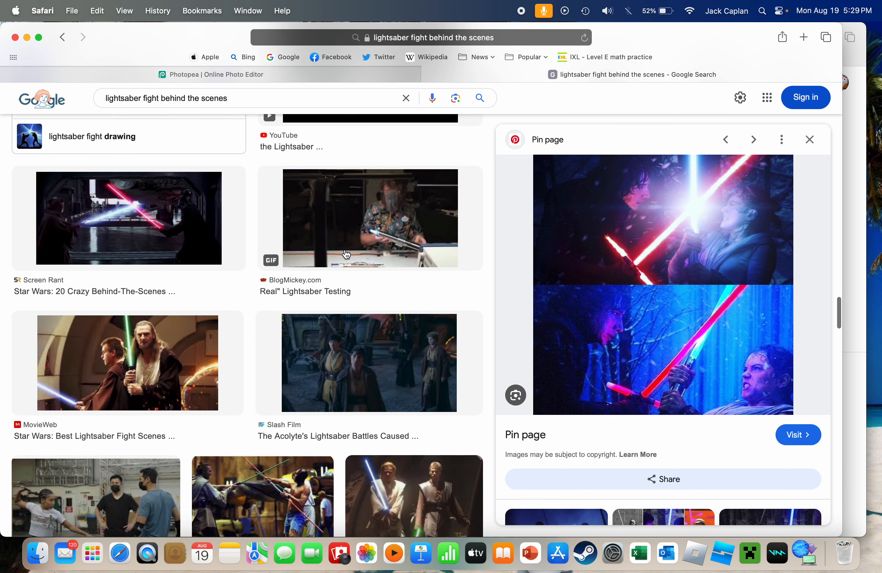
scroll(399, 240, "down", 6)
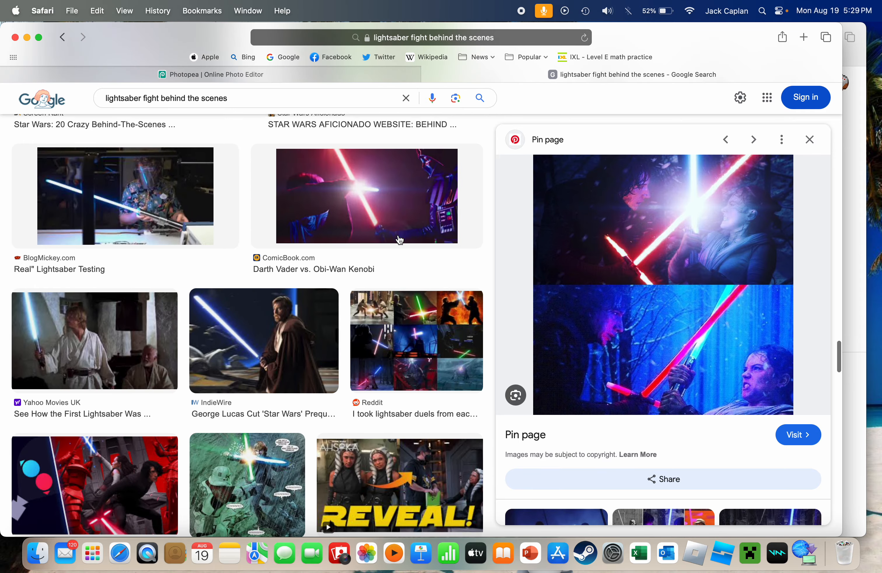
scroll(364, 244, "down", 5)
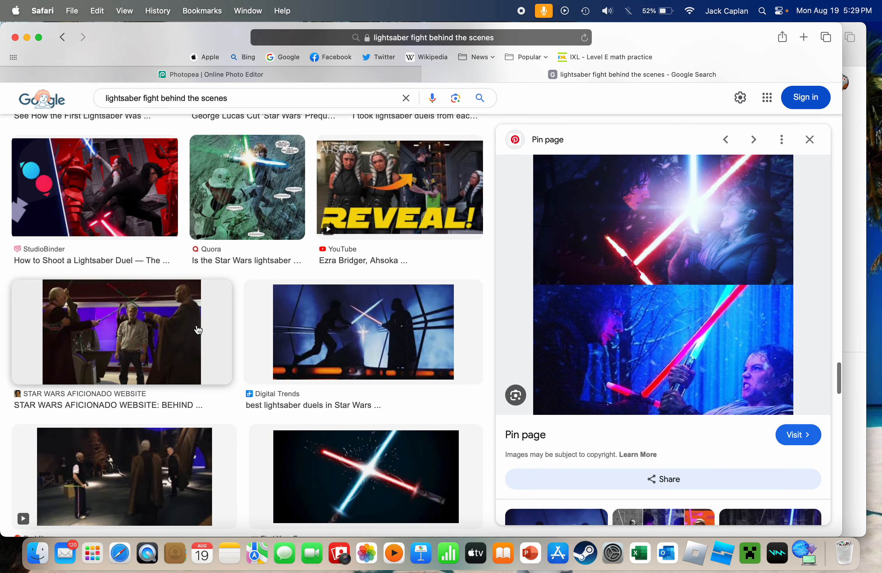
Step: Look through the last image results, then return to the first results of the lightsaber search
scroll(196, 307, "down", 7)
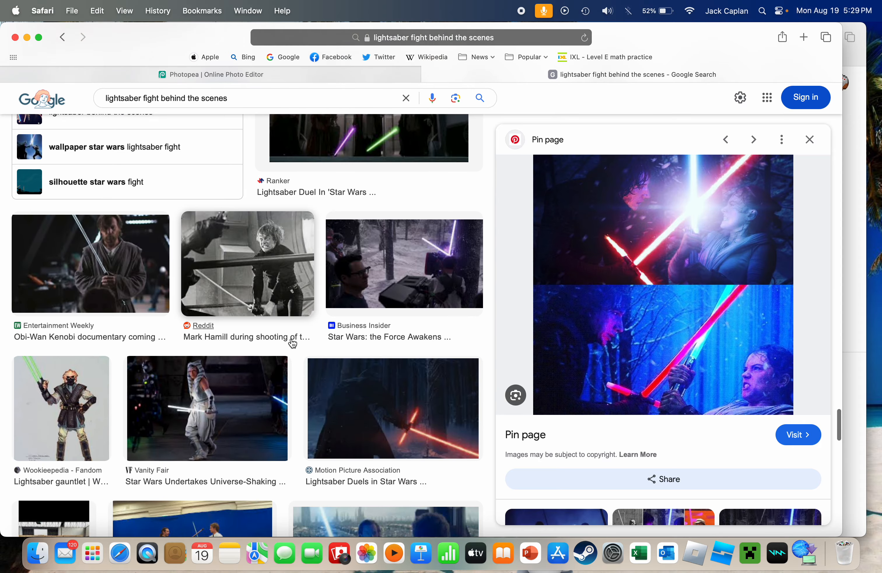
scroll(292, 341, "down", 5)
scroll(292, 342, "down", 4)
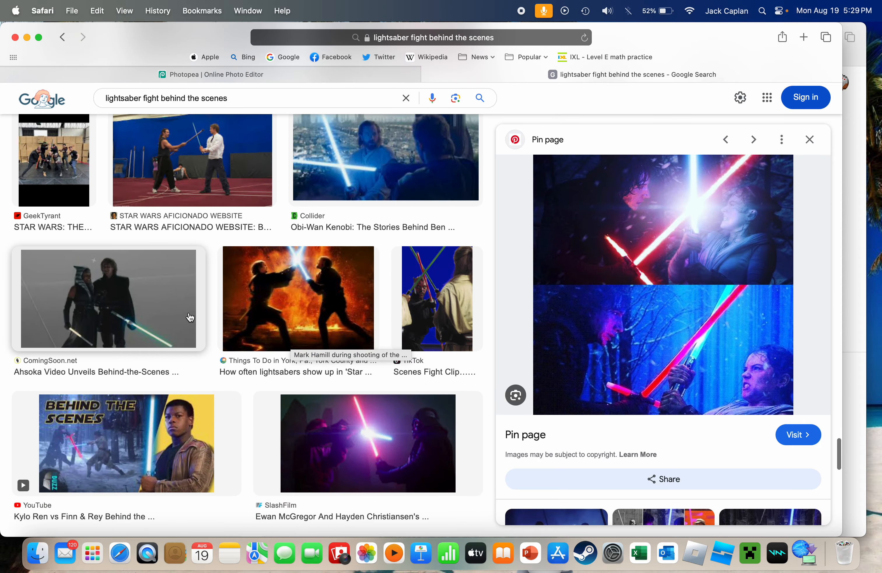
scroll(190, 317, "up", 8)
scroll(190, 317, "up", 6)
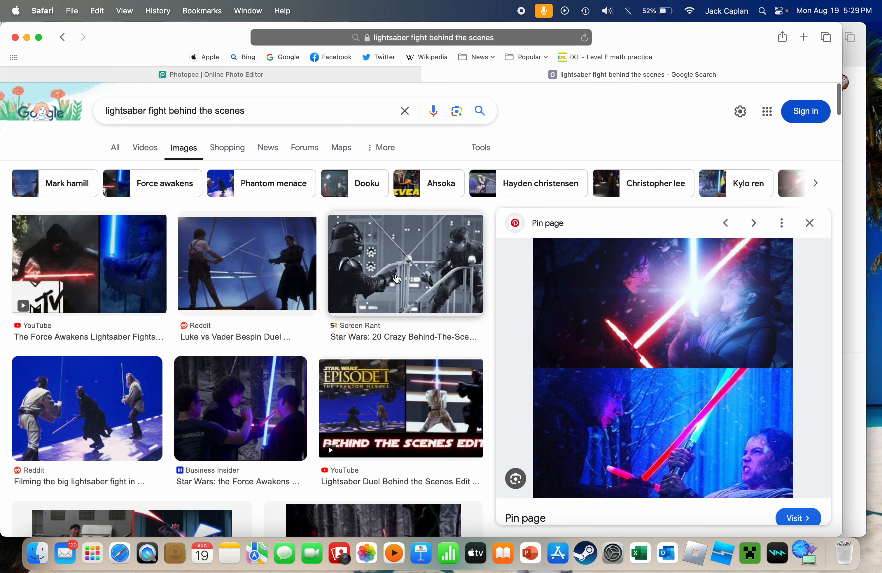
Step: Preview the black-and-white Screen Rant picture of Vader and Luke crossing blades and look through its related images
left_click(408, 278)
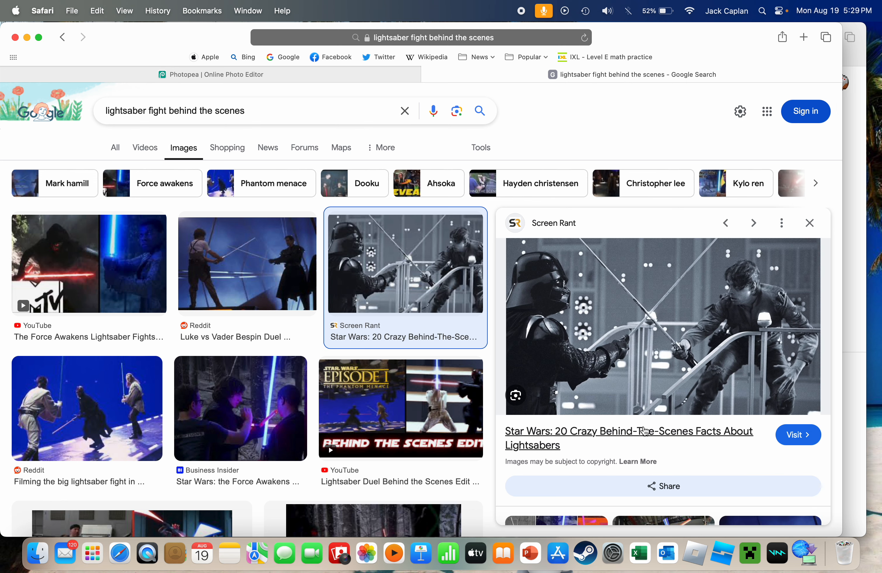
scroll(643, 339, "down", 3)
scroll(642, 338, "down", 5)
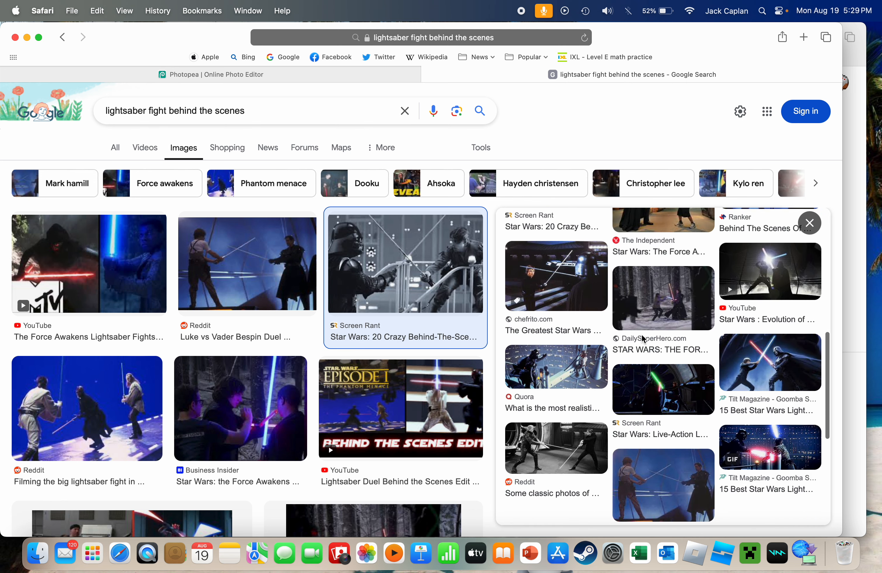
scroll(644, 339, "up", 6)
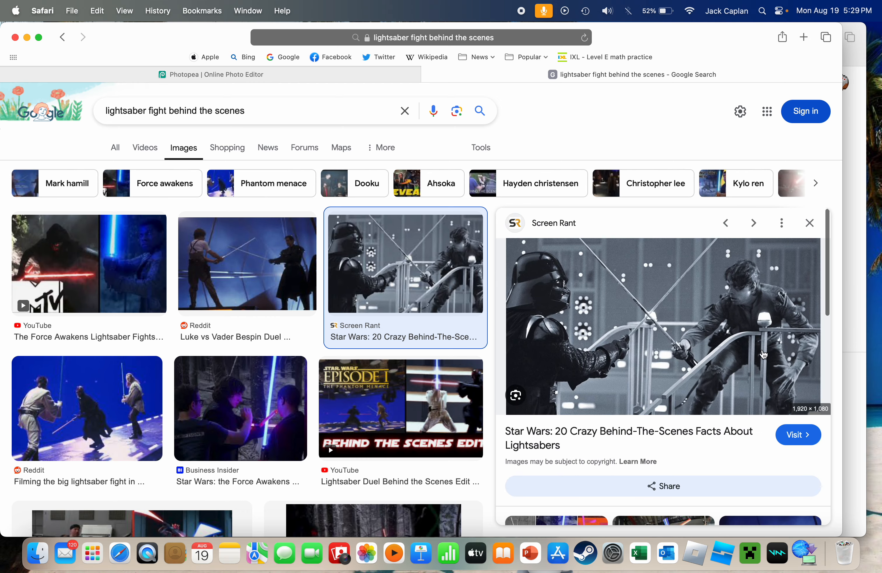
Step: Open the previewed Screen Rant picture as a new document in Photopea and inspect the crossed blades up close
left_click_drag(763, 355, 401, 299)
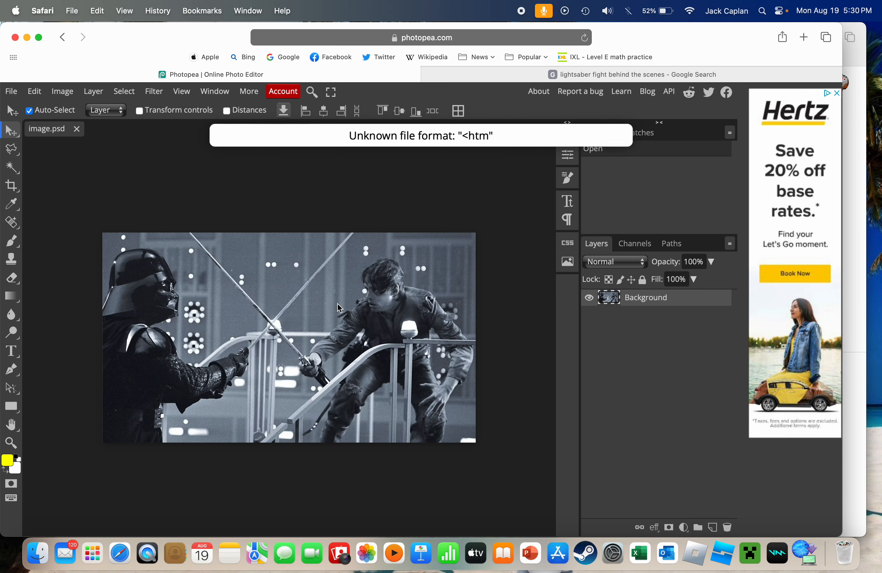
scroll(232, 293, "up", 5)
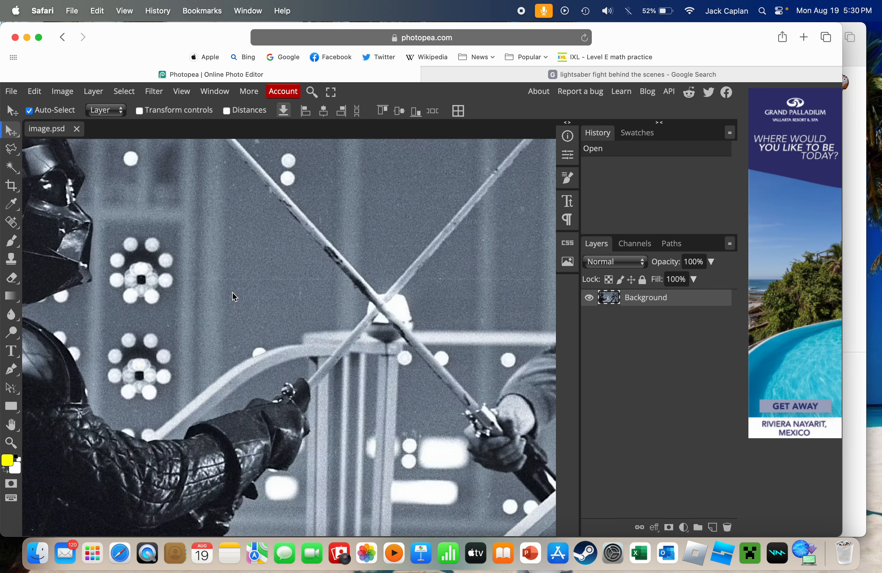
scroll(233, 293, "right", 3)
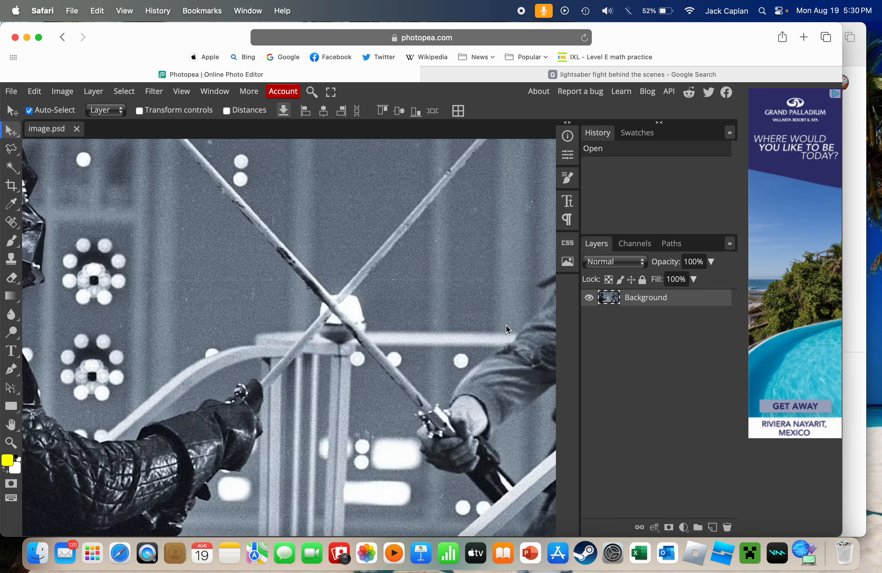
scroll(257, 260, "down", 8)
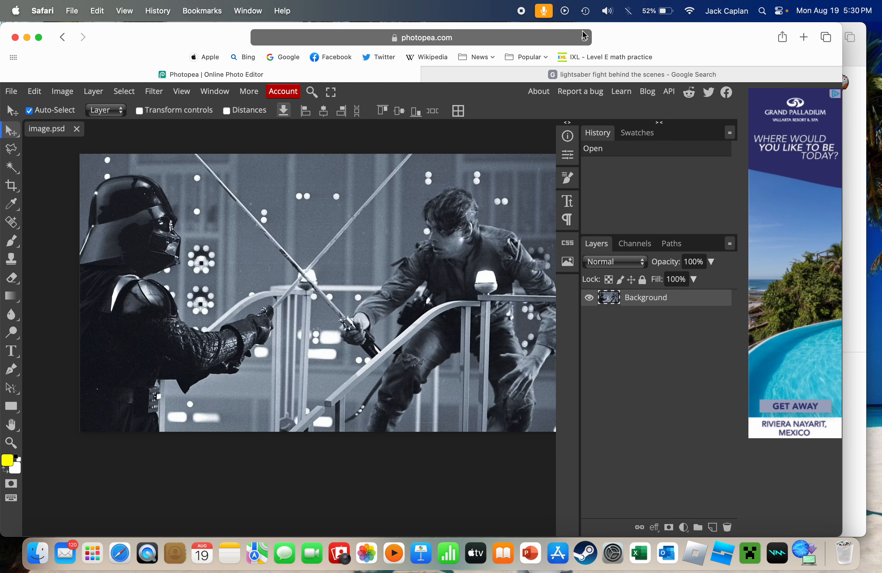
left_click(525, 78)
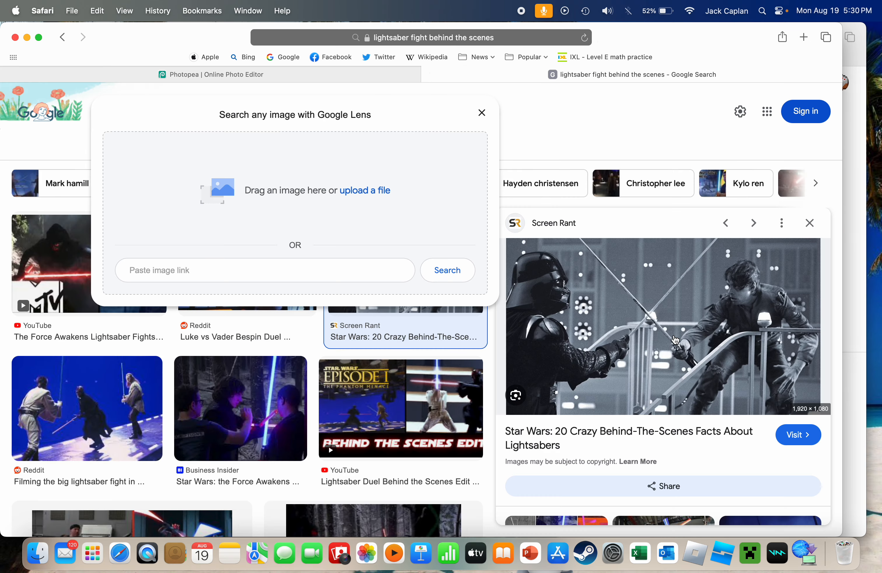
left_click_drag(675, 339, 329, 83)
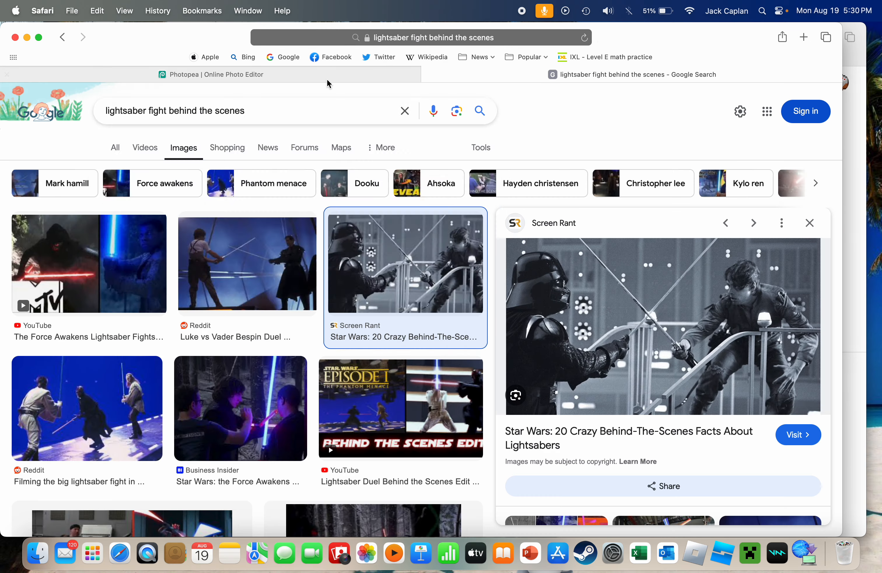
left_click(328, 83)
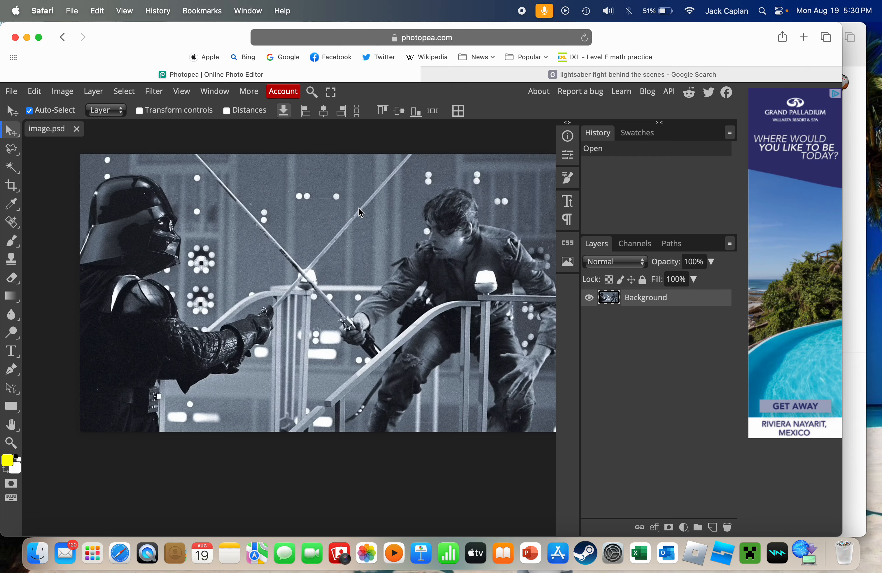
Step: Lock the Background layer completely and try to move it on the canvas with the Move tool
scroll(360, 280, "up", 2)
scroll(360, 279, "right", 2)
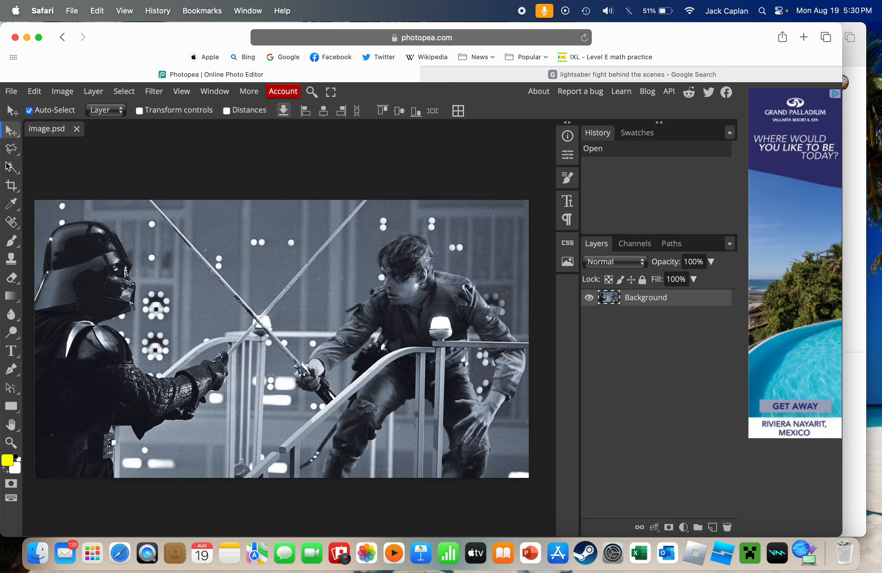
left_click(14, 152)
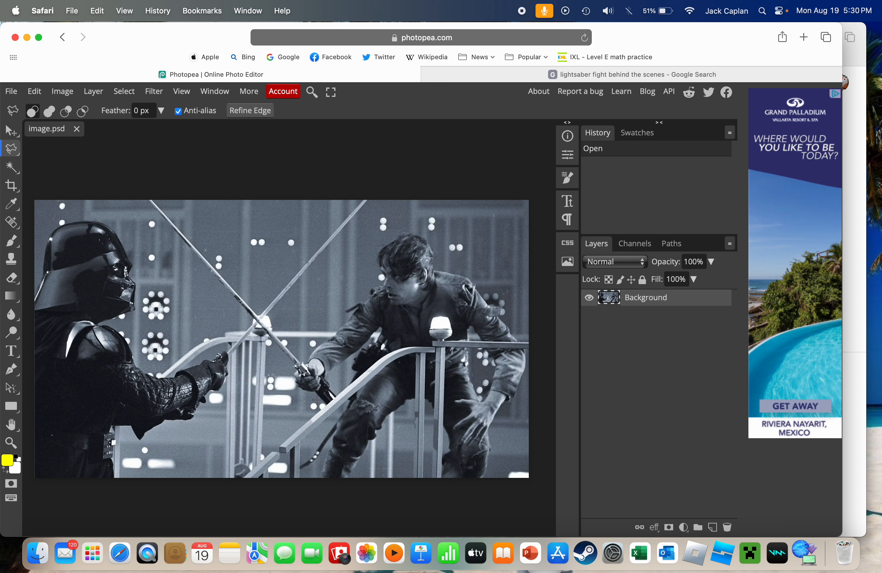
left_click(644, 280)
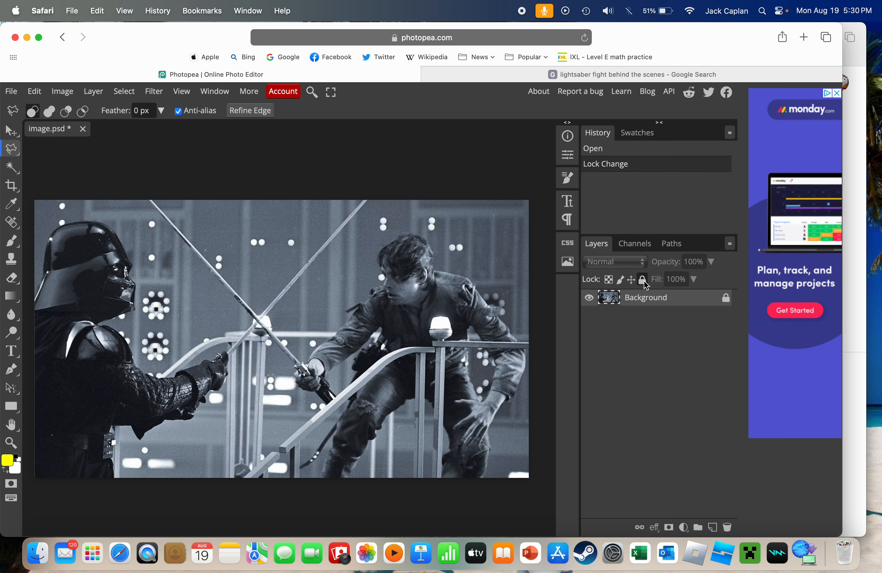
left_click(11, 131)
left_click_drag(358, 305, 560, 294)
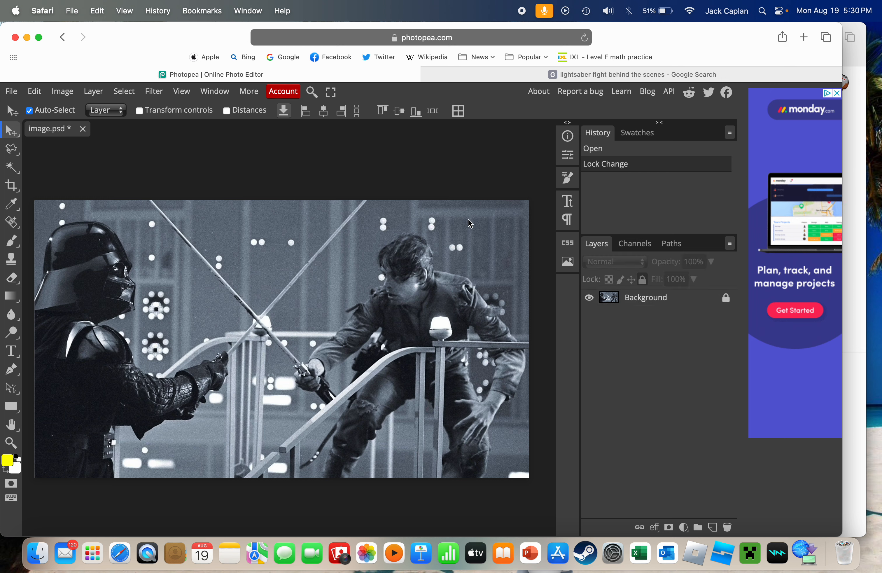
Step: Start a Polygonal Lasso outline at the hilt of Luke's blade, tracing its upper-right edge past the point where the blades cross
right_click(12, 149)
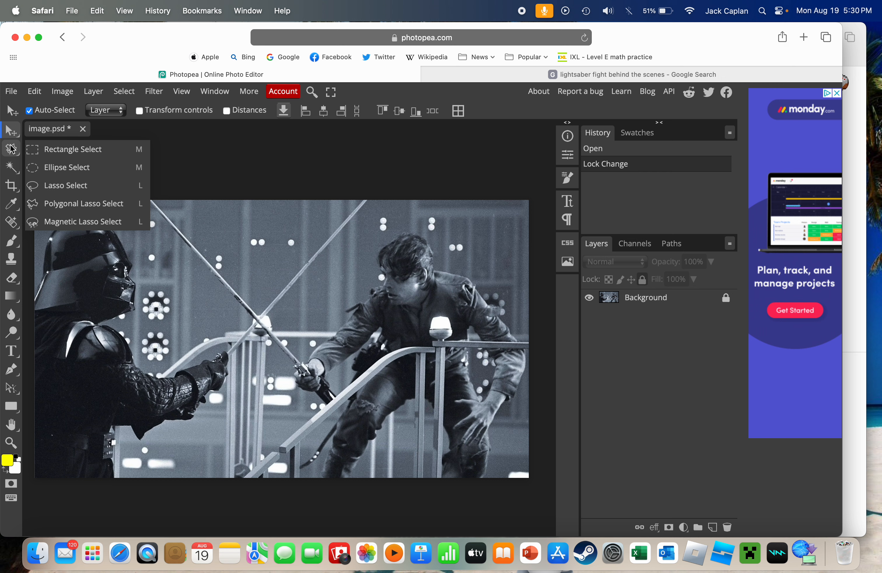
left_click(70, 211)
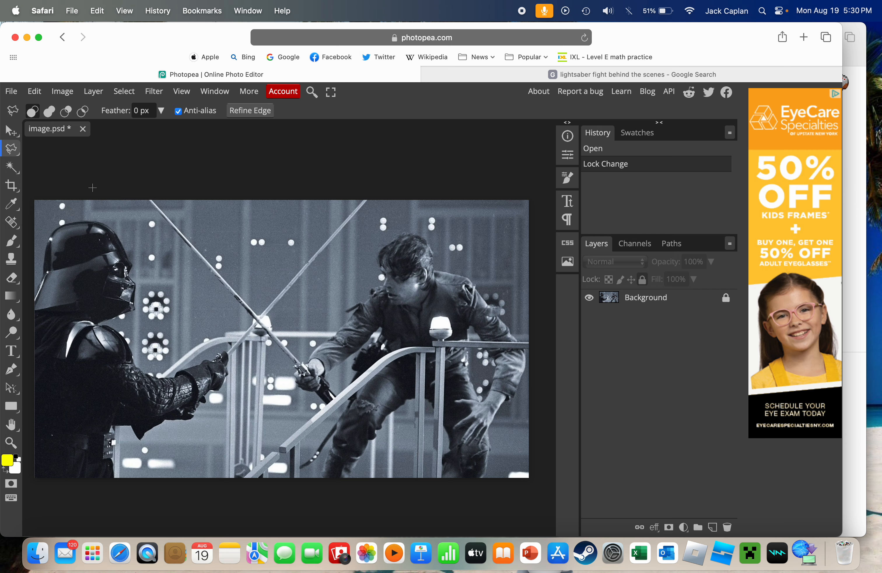
scroll(327, 397, "up", 10)
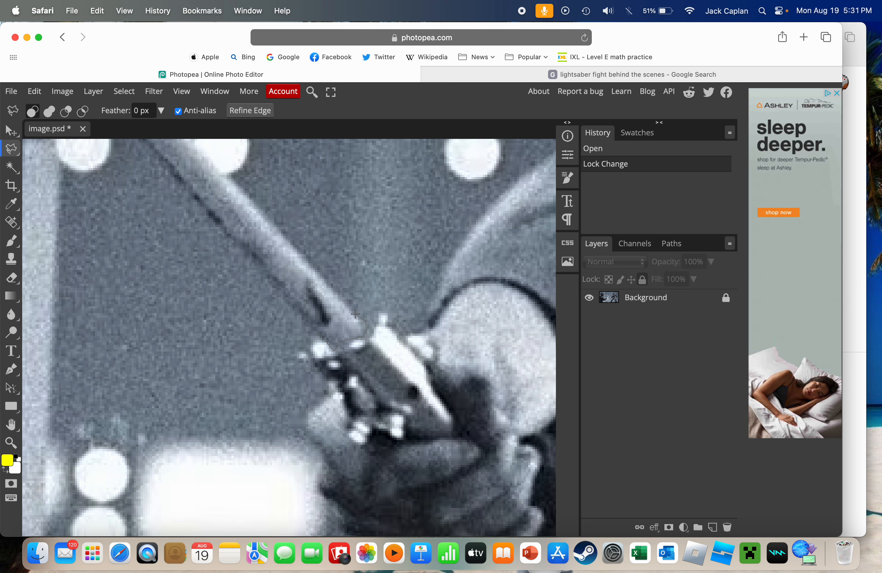
scroll(306, 265, "up", 5)
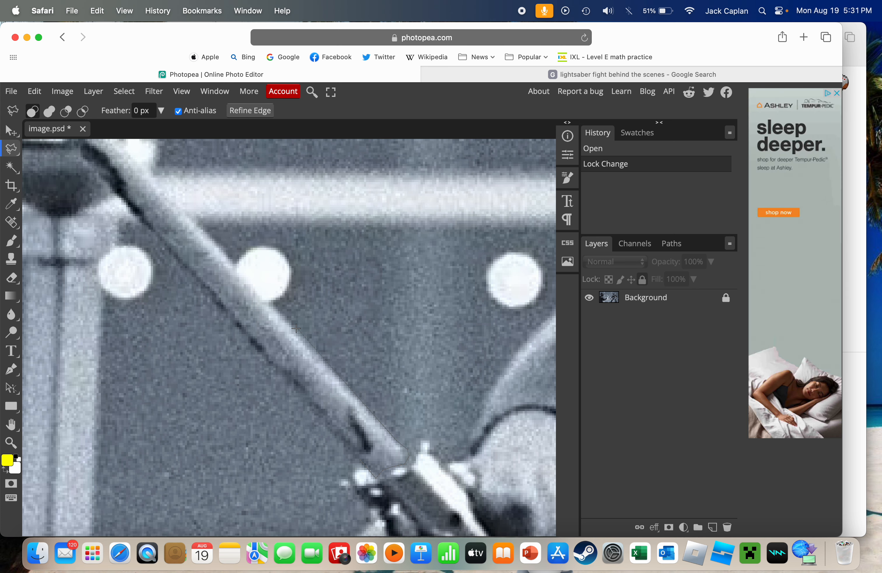
scroll(291, 322, "up", 5)
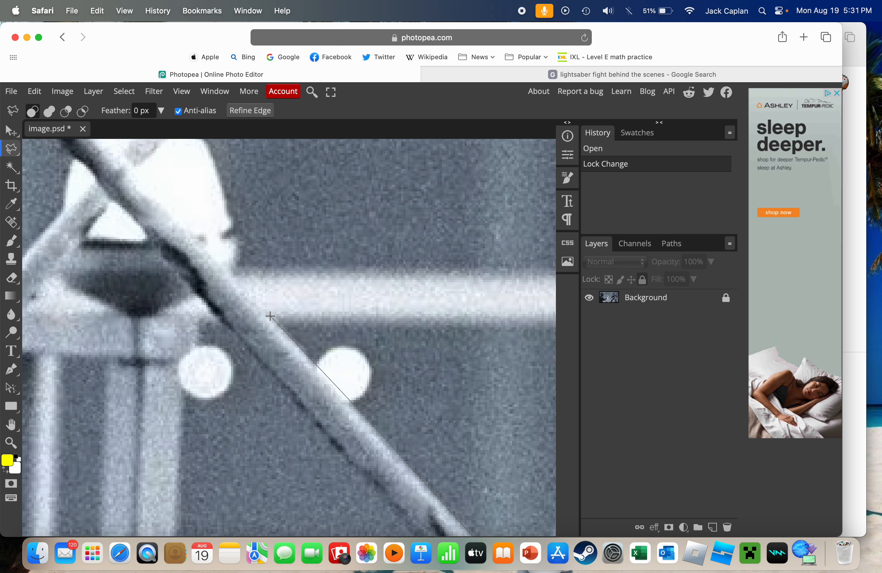
scroll(270, 316, "up", 10)
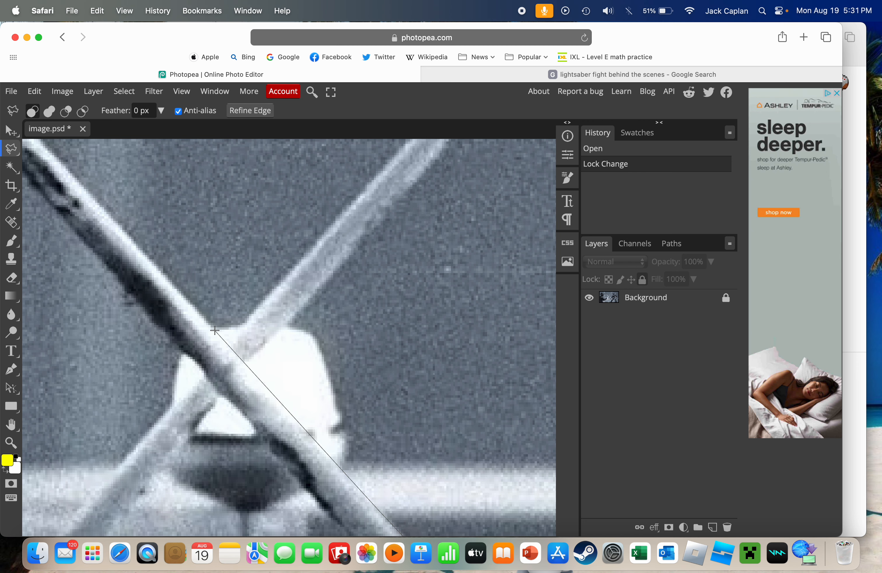
scroll(215, 330, "up", 5)
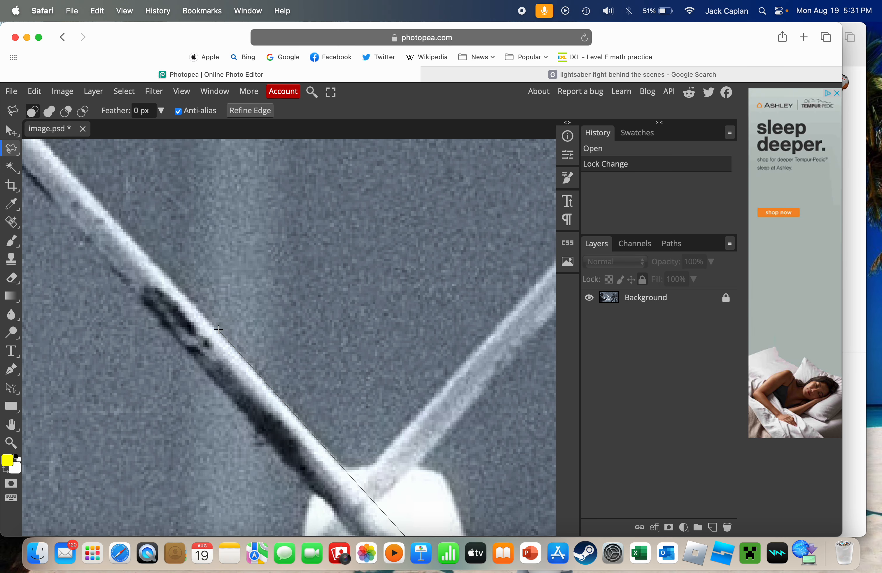
Step: Extend the lasso outline along the upper-right edge of Luke's blade from above the crossing to the picture's upper border
scroll(219, 328, "up", 10)
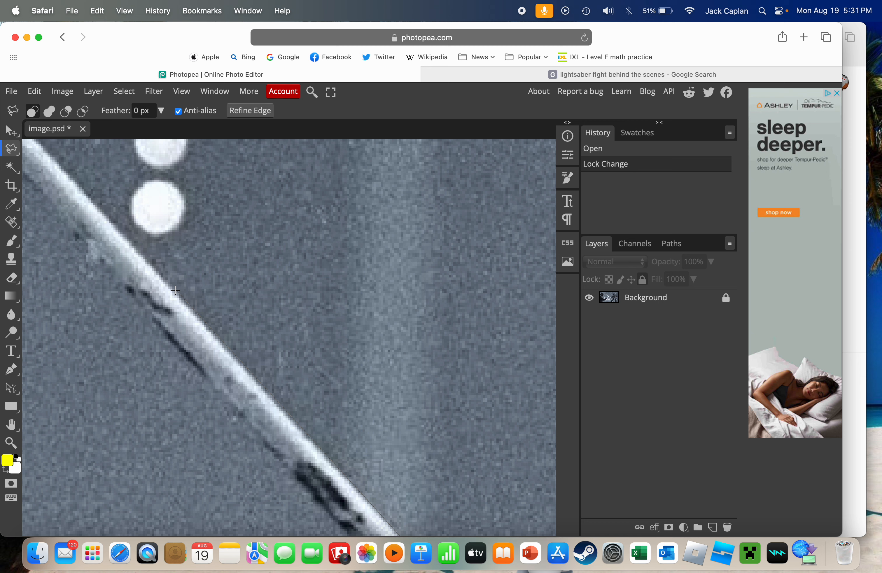
scroll(174, 290, "up", 10)
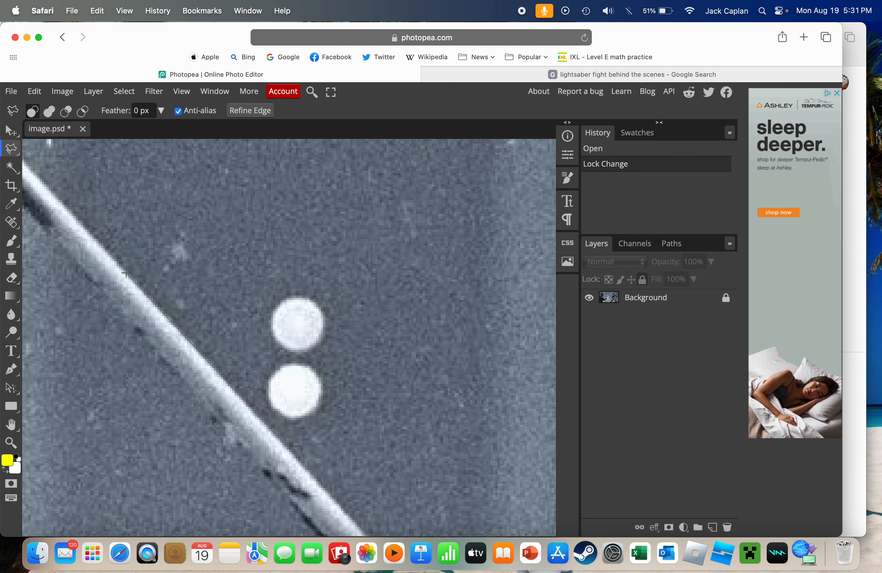
scroll(127, 272, "up", 10)
scroll(127, 271, "left", 10)
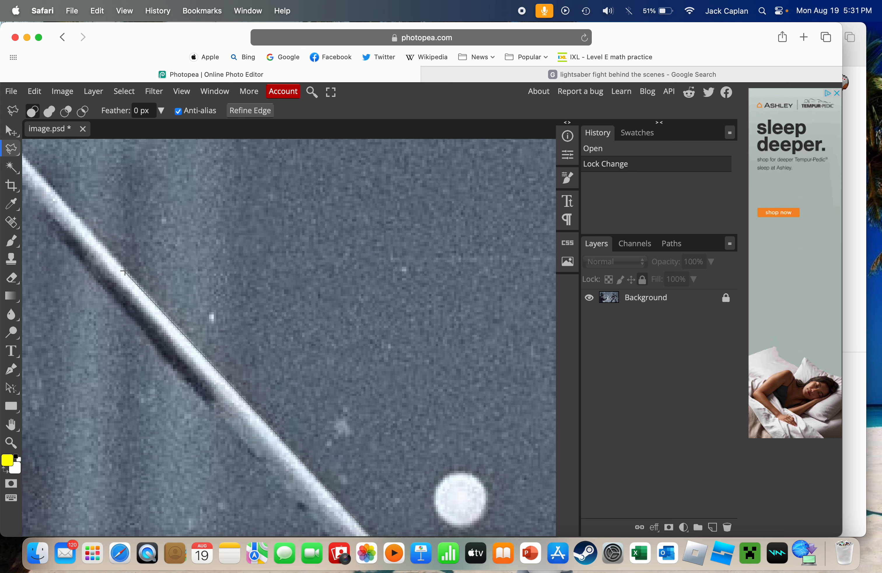
scroll(125, 269, "up", 5)
scroll(124, 269, "left", 4)
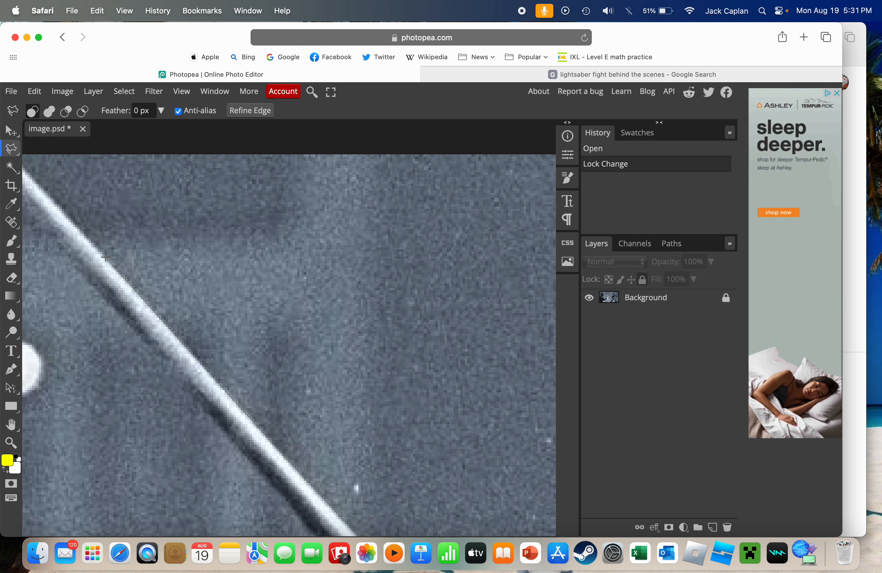
scroll(106, 256, "up", 5)
scroll(106, 257, "left", 6)
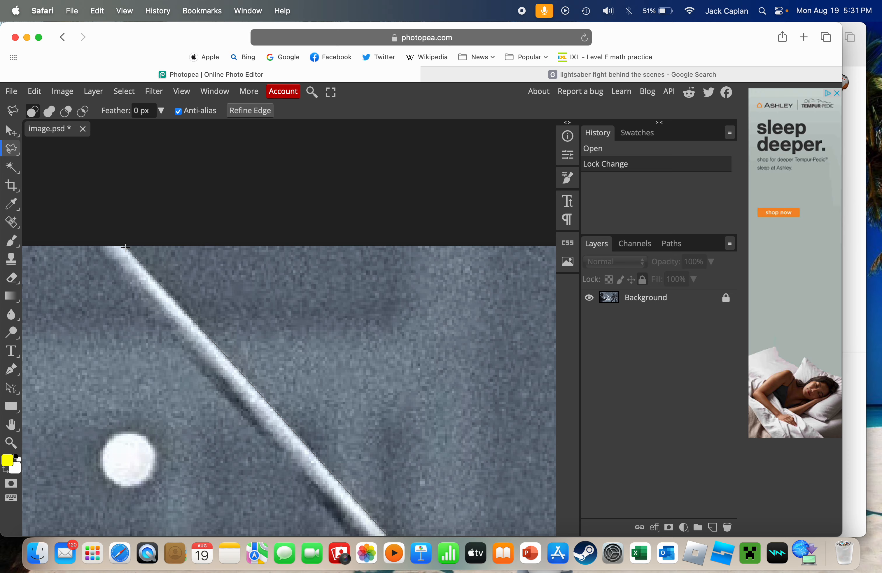
Step: Carry the lasso outline across the blade's end at the picture's upper border and down its lower-left edge toward the crossing
scroll(126, 247, "up", 10)
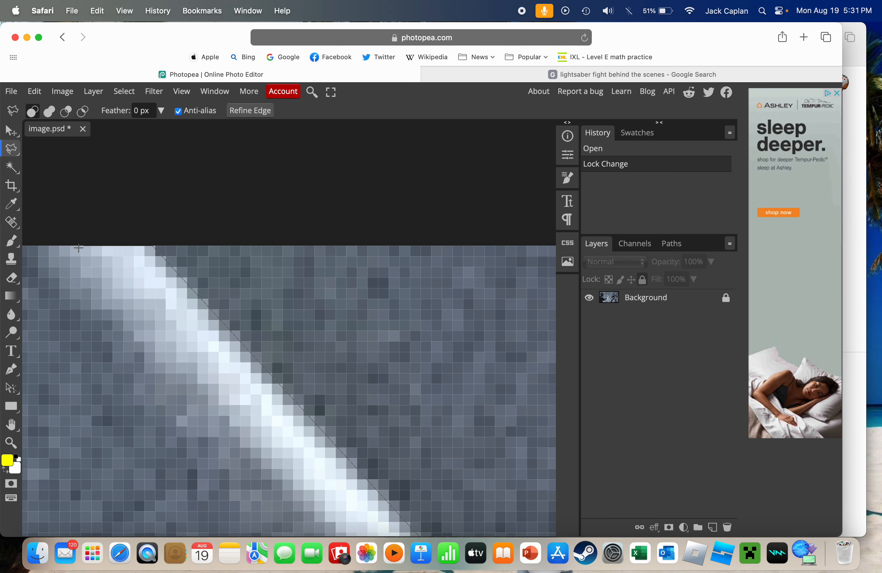
scroll(79, 248, "left", 2)
scroll(163, 357, "down", 5)
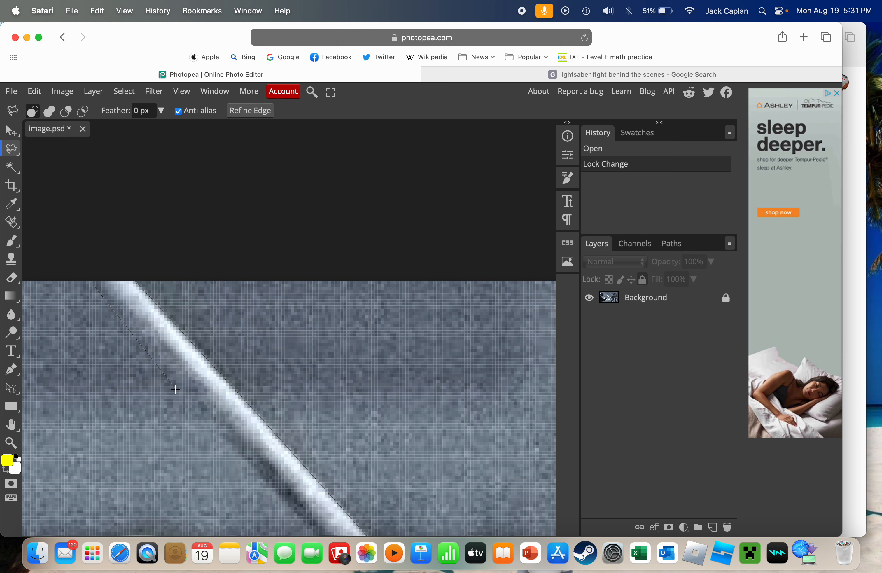
scroll(174, 391, "down", 5)
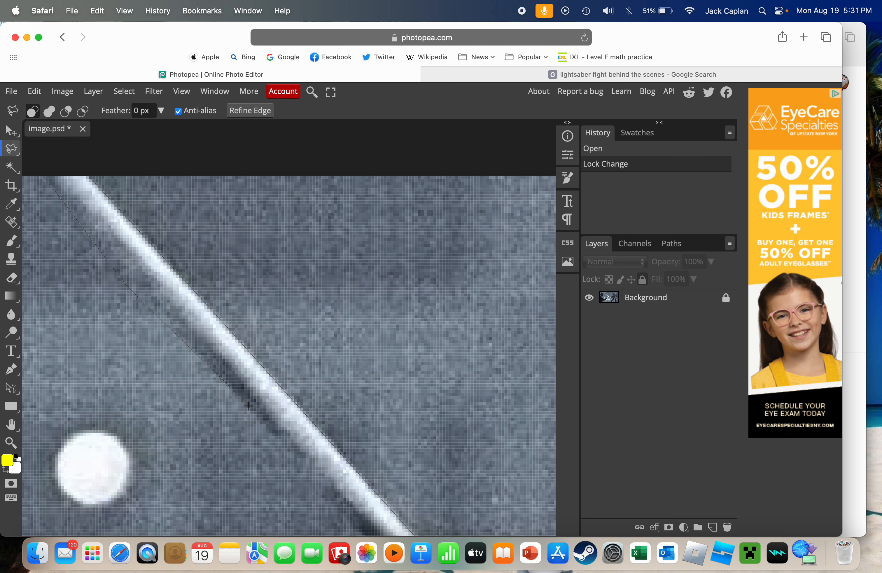
scroll(249, 405, "down", 5)
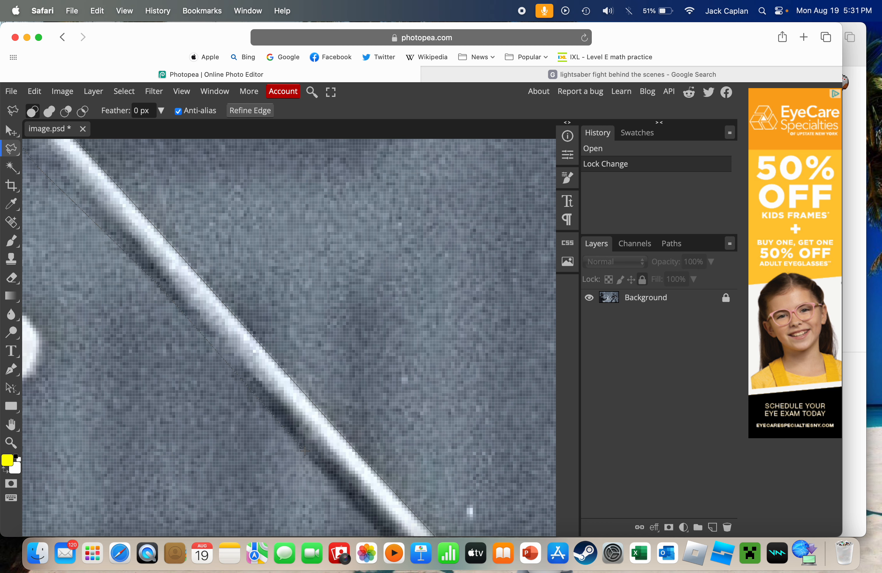
scroll(305, 450, "down", 3)
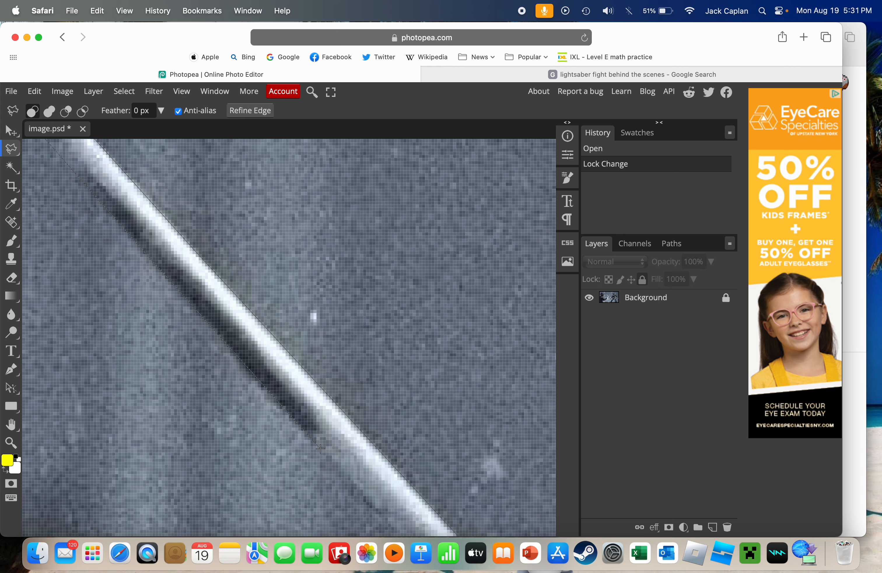
scroll(320, 449, "down", 5)
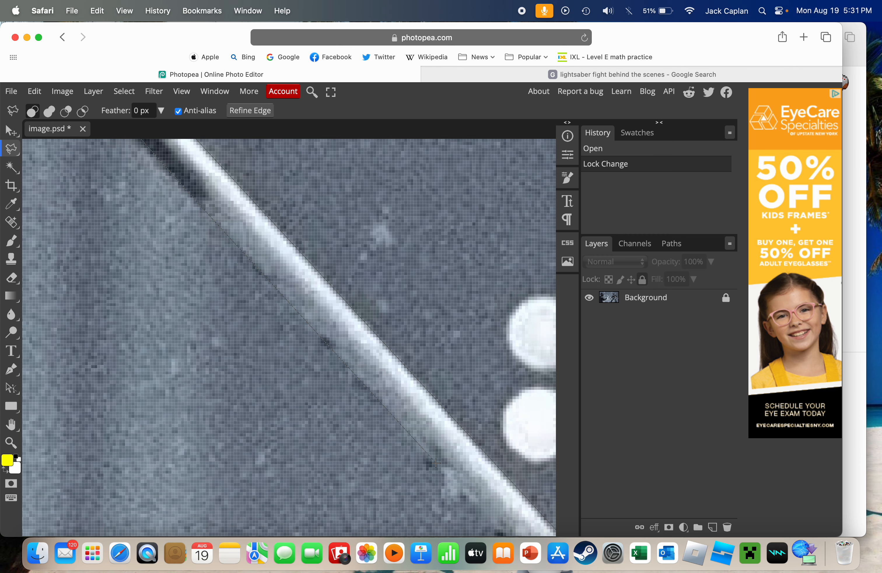
scroll(434, 466, "down", 5)
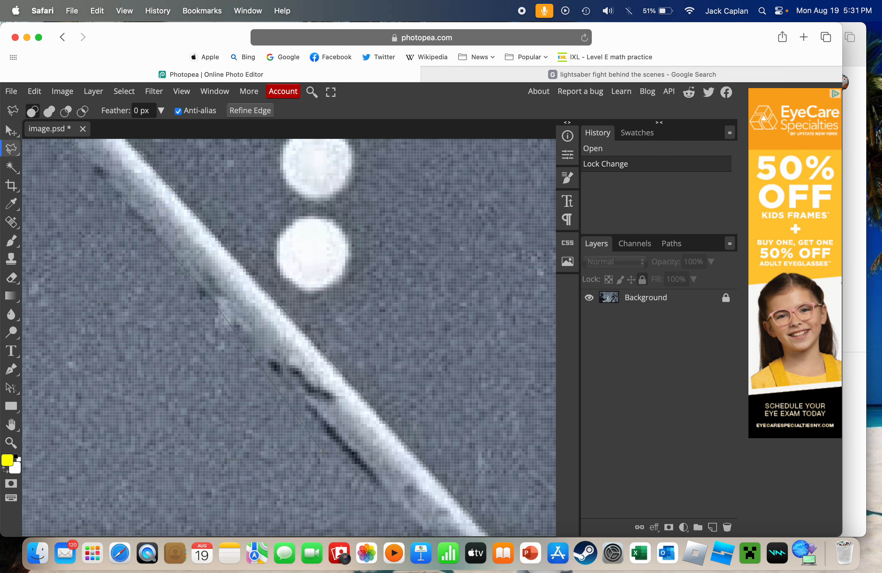
scroll(295, 365, "down", 5)
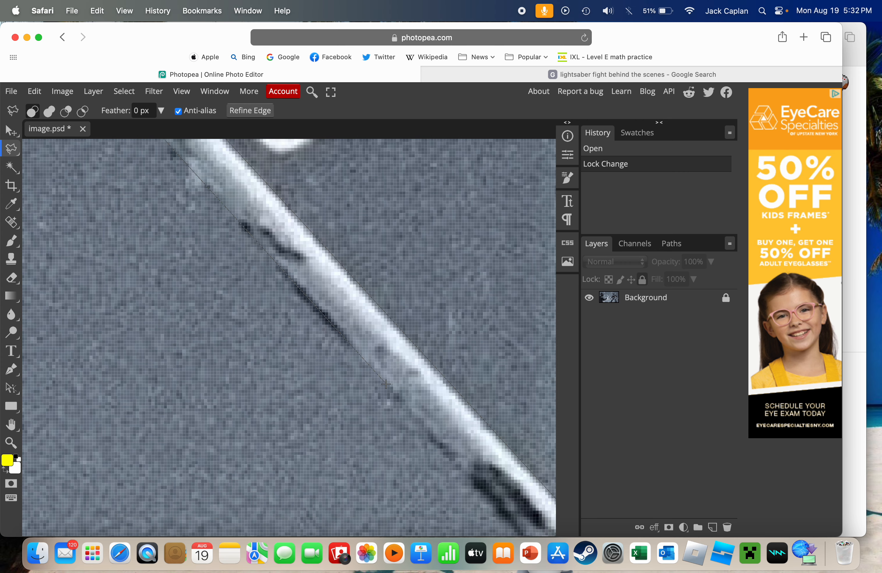
scroll(386, 384, "down", 5)
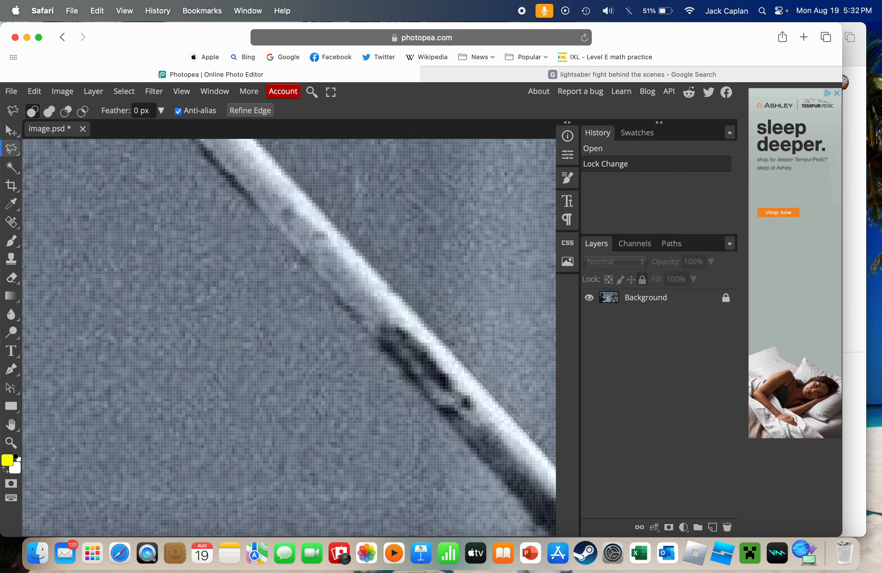
Step: Continue the lasso outline down the lower-left edge of Luke's blade, past the point where the two blades cross
scroll(418, 391, "down", 5)
scroll(418, 391, "right", 5)
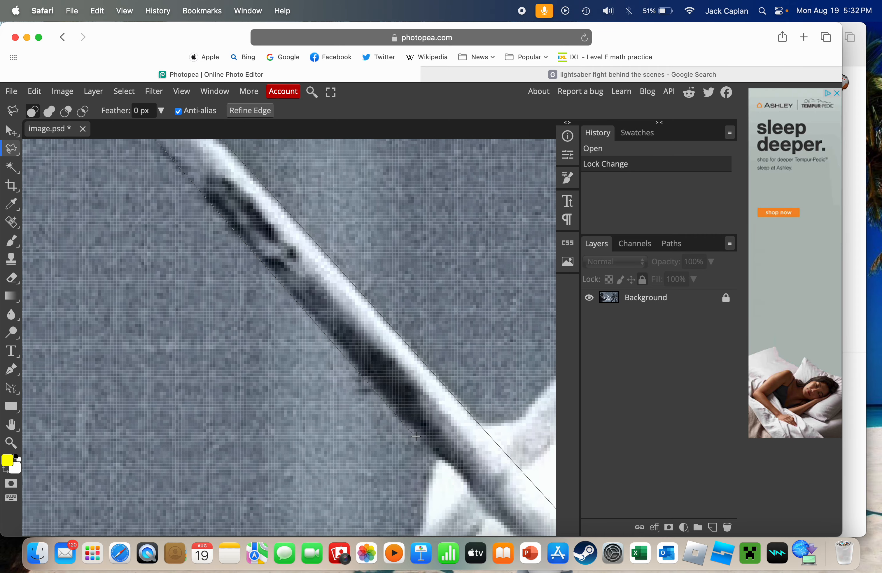
scroll(417, 434, "down", 5)
scroll(416, 434, "right", 5)
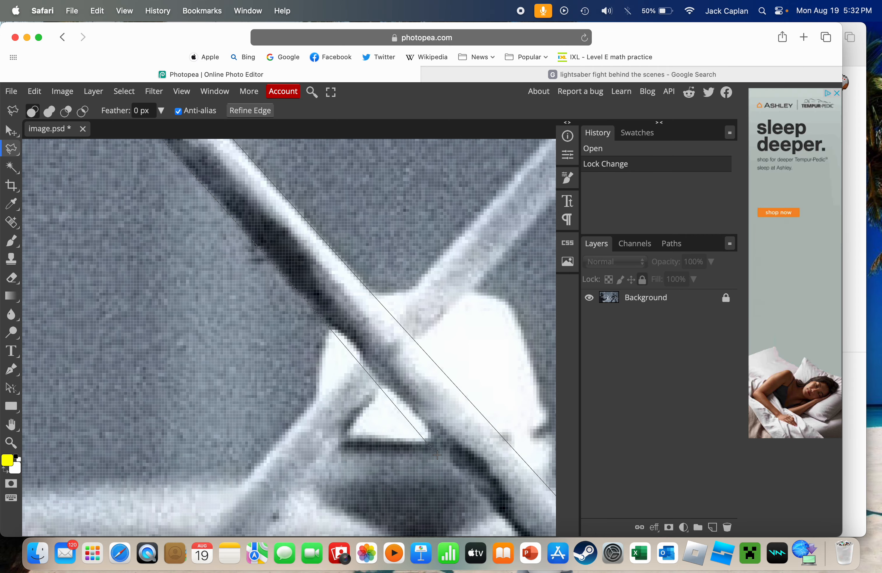
scroll(427, 446, "down", 5)
scroll(428, 446, "right", 5)
scroll(437, 455, "down", 1)
scroll(438, 454, "right", 1)
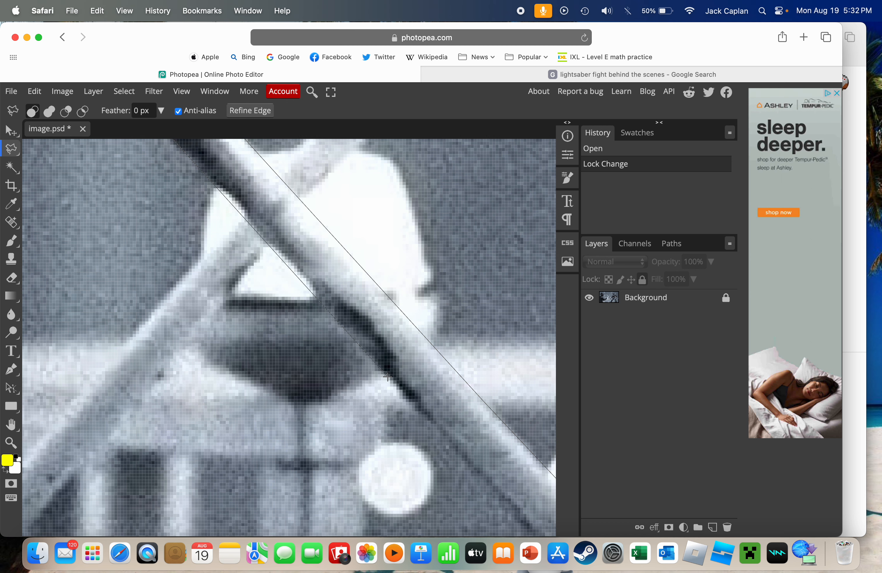
Step: Trace the rest of the lower-left edge from below the crossing to the hilt and close the lasso selection around Luke's blade
scroll(387, 377, "down", 5)
scroll(387, 377, "right", 5)
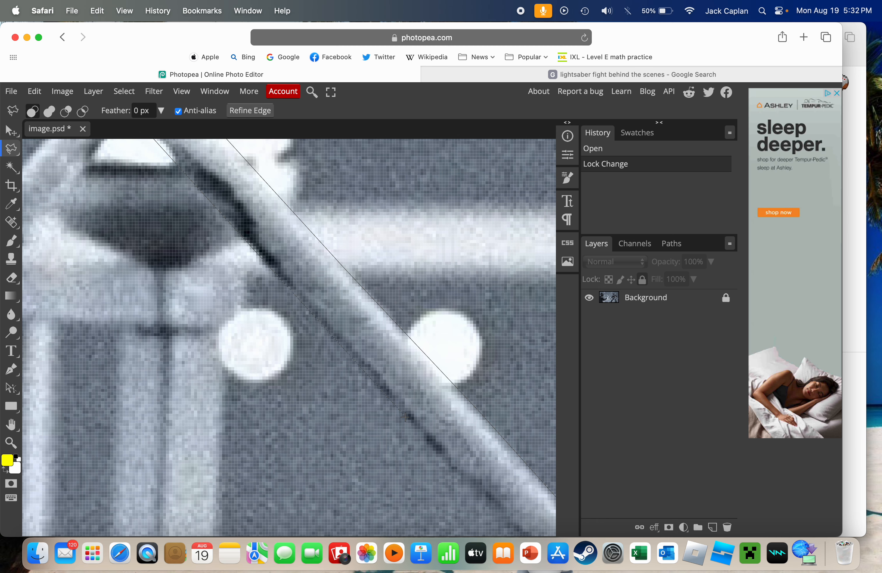
scroll(405, 416, "down", 5)
scroll(405, 417, "right", 5)
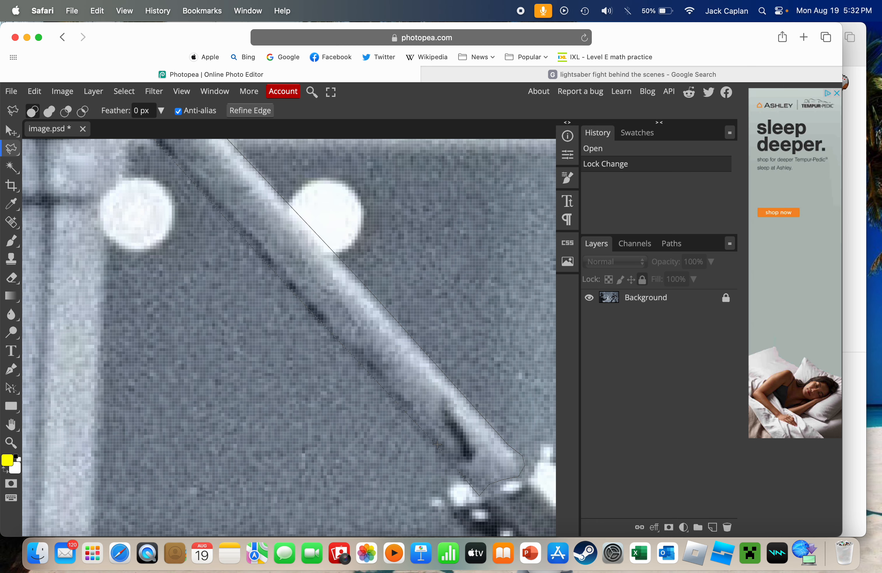
scroll(437, 444, "up", 3)
scroll(444, 475, "down", 5)
scroll(444, 476, "right", 2)
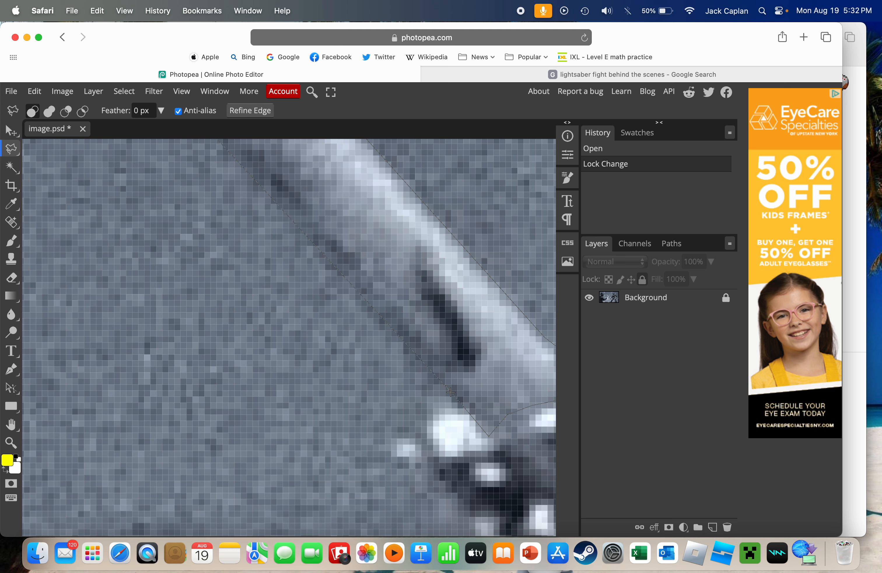
scroll(451, 392, "up", 3)
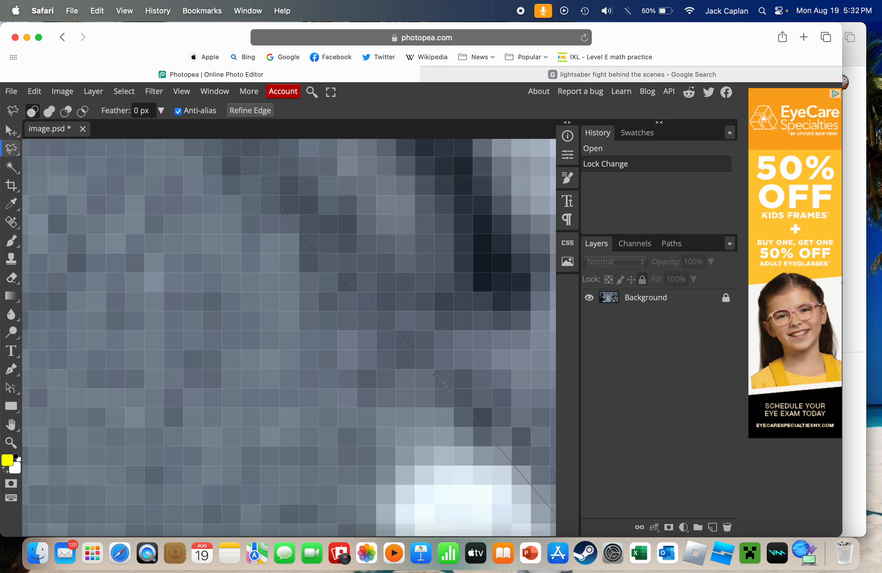
double_click(437, 375)
Step: Feather the selection around Luke's blade by 2 px
scroll(436, 375, "down", 10)
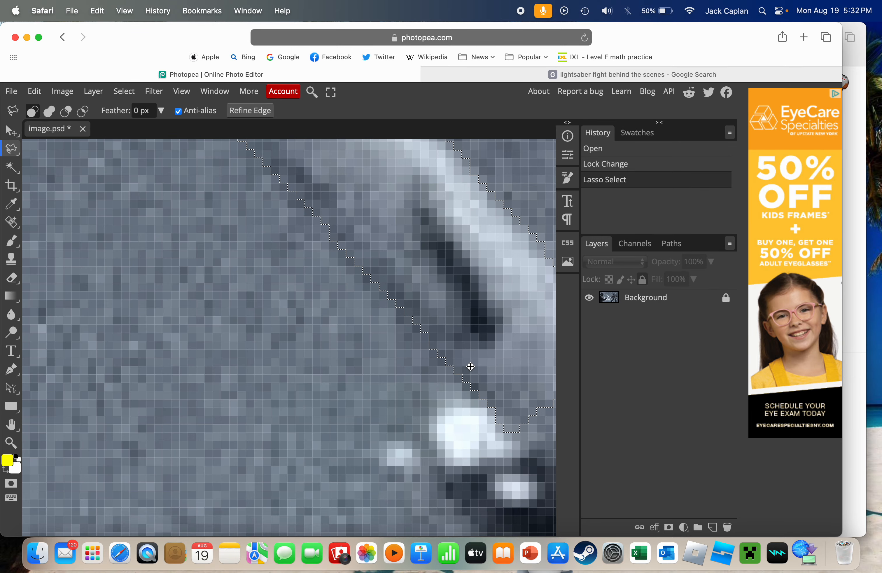
scroll(472, 363, "down", 10)
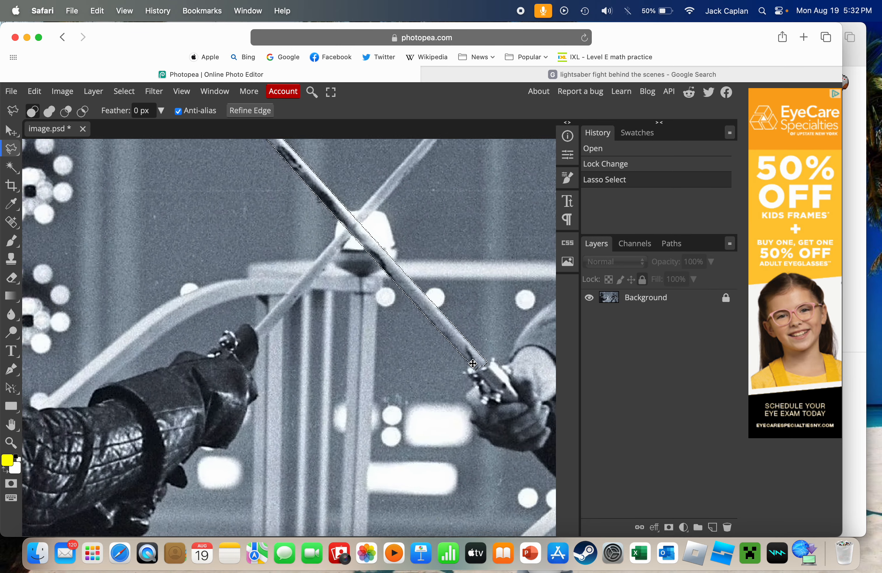
scroll(473, 363, "down", 6)
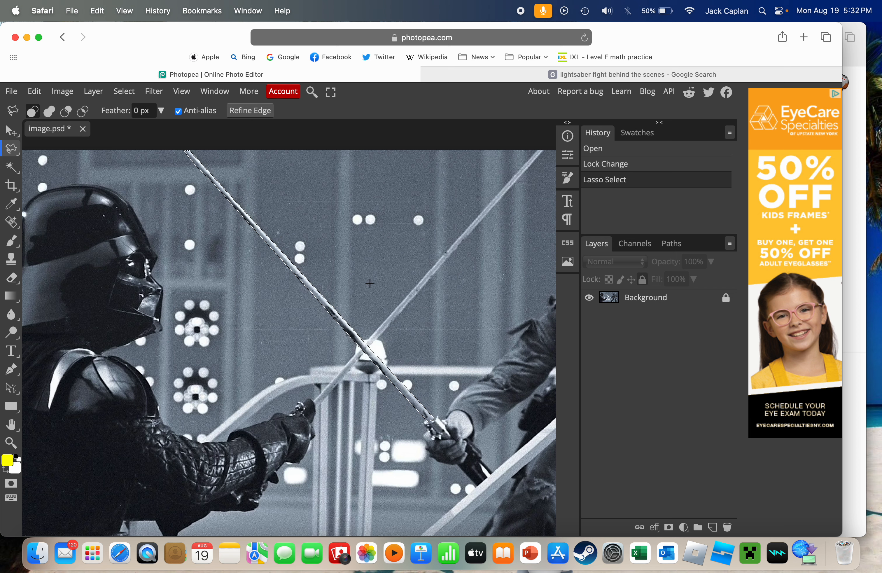
left_click(126, 93)
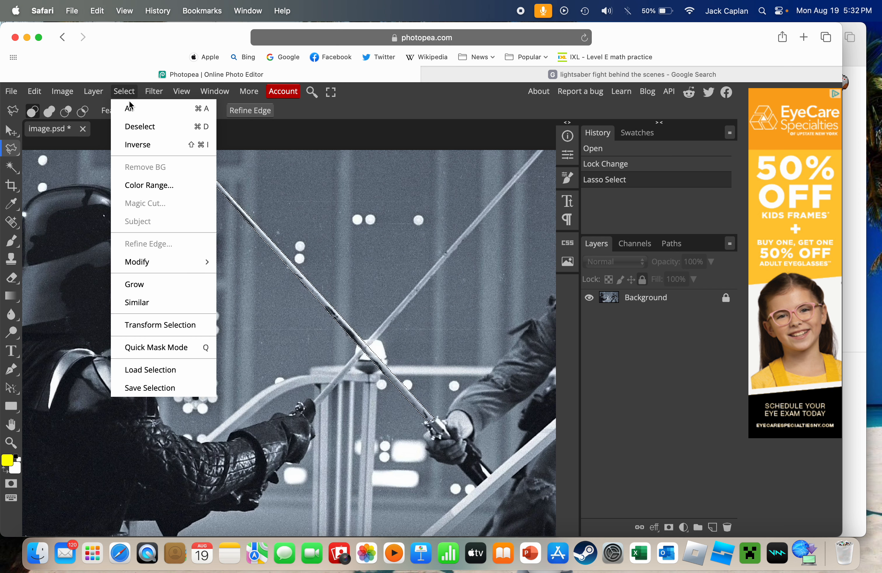
mouse_move(164, 264)
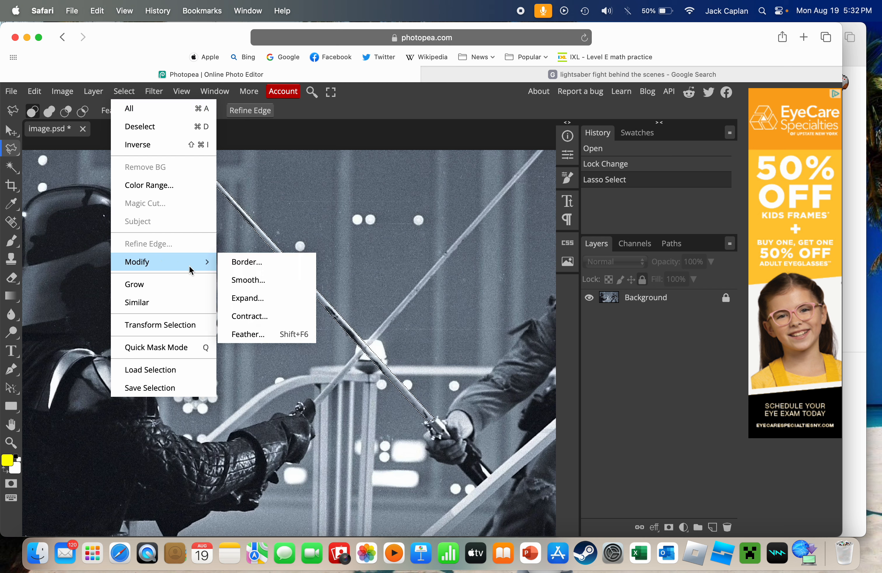
left_click(256, 334)
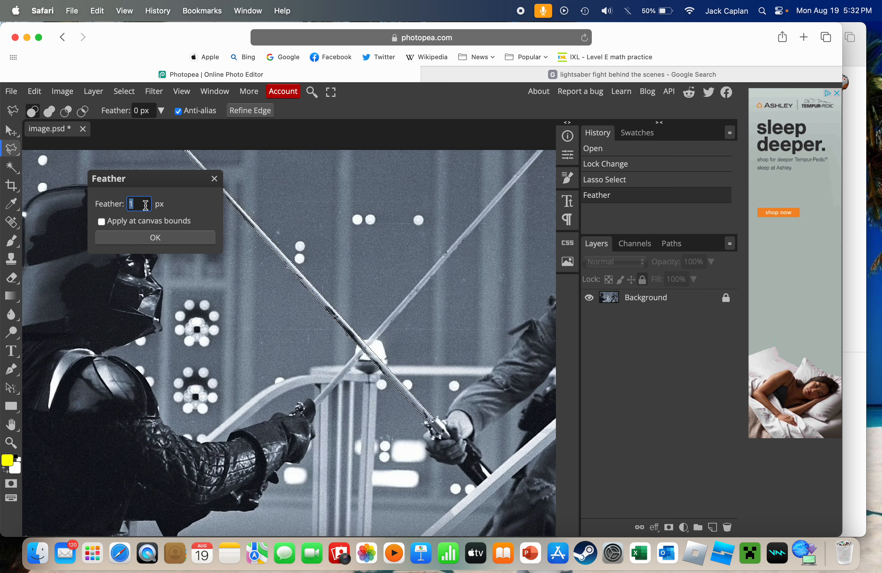
type("2")
left_click(175, 243)
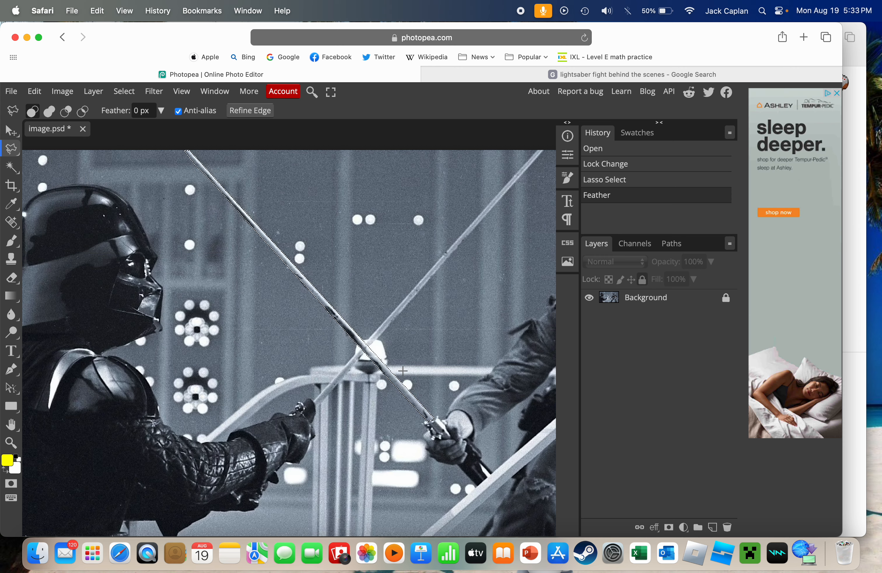
Step: Add a new empty layer above the Background, keeping the selection of Luke's blade active
scroll(403, 371, "up", 5)
scroll(249, 254, "up", 1)
scroll(249, 254, "left", 1)
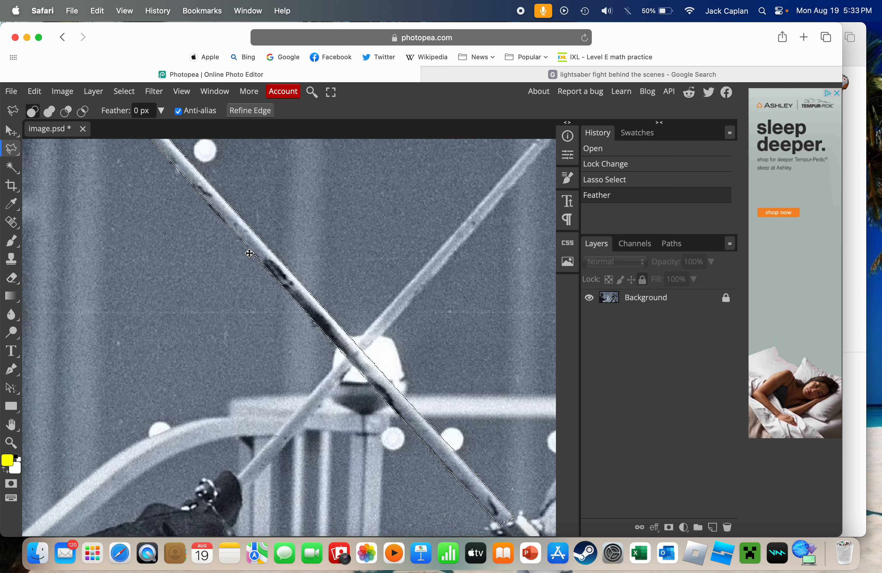
scroll(250, 254, "up", 4)
scroll(256, 253, "left", 4)
scroll(264, 253, "up", 3)
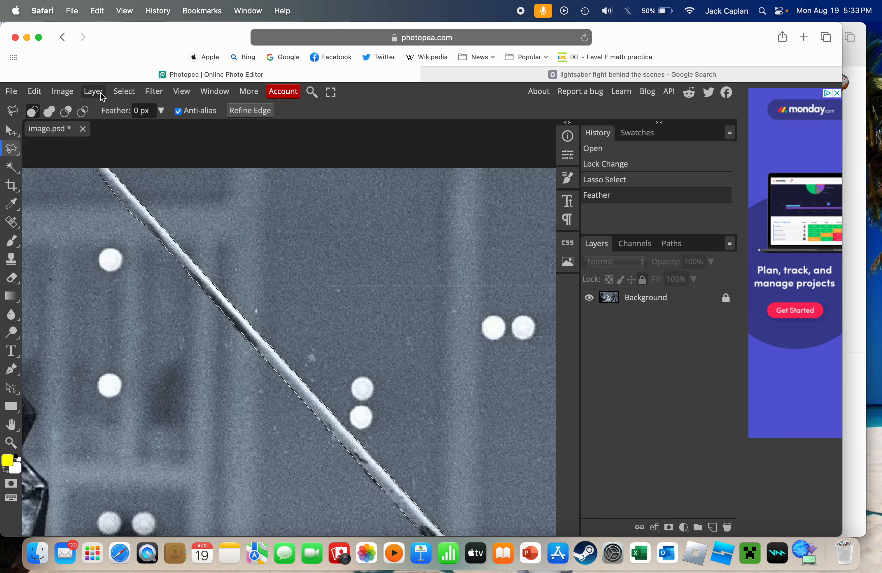
left_click(92, 94)
mouse_move(179, 109)
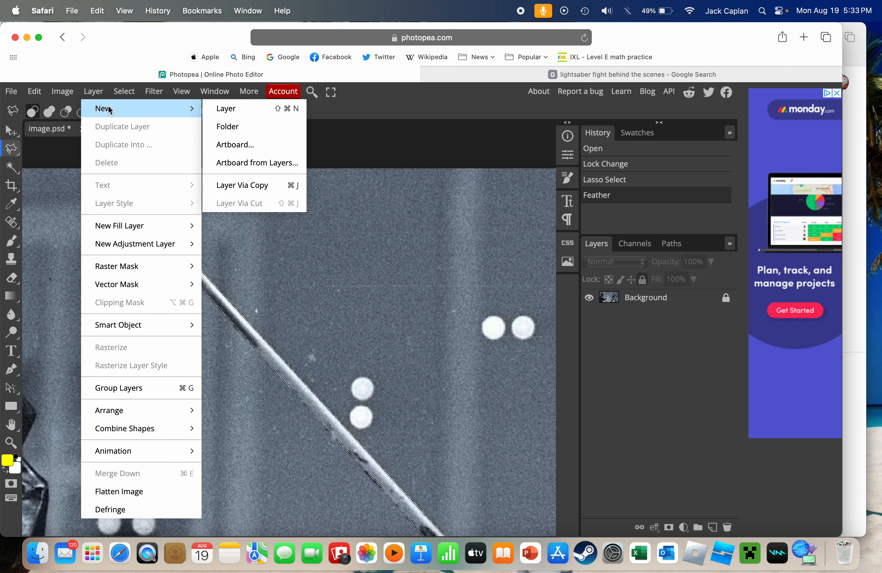
left_click(245, 113)
Step: Fill the blade selection on the new layer with the custom colour white (#ffffff)
left_click(34, 91)
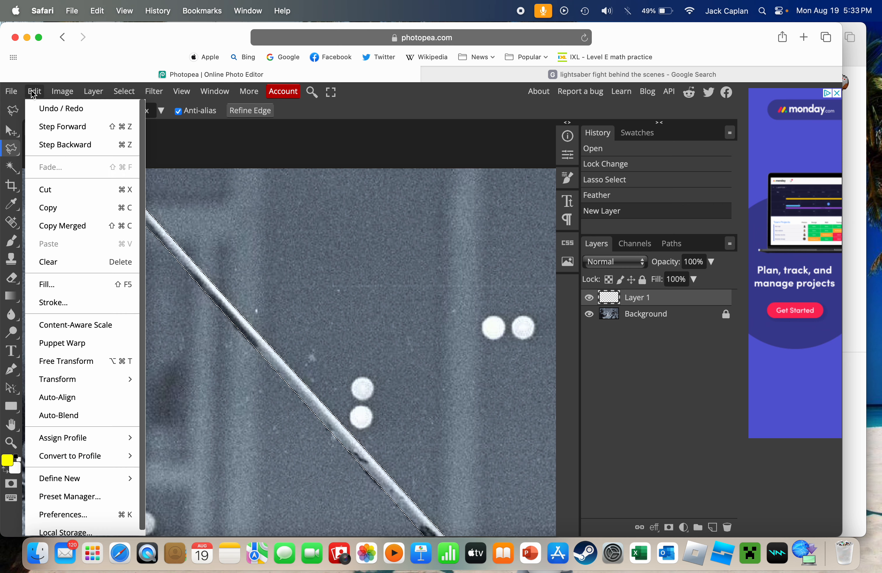
left_click(92, 295)
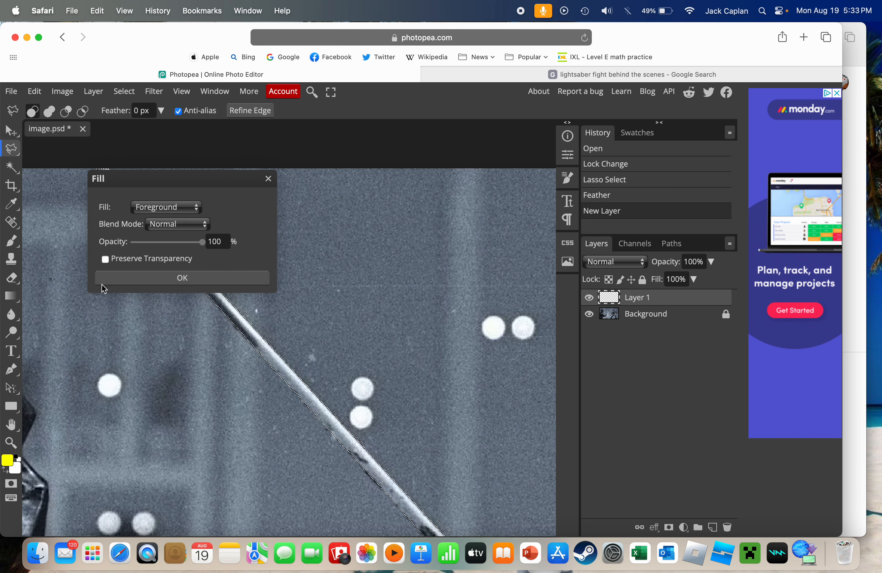
left_click(179, 209)
left_click(179, 233)
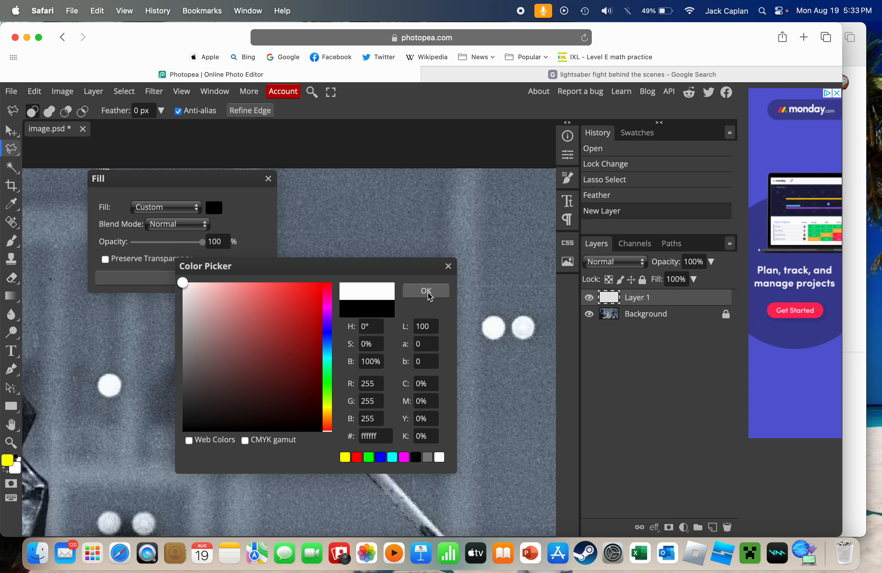
mouse_move(217, 401)
left_mouse_down()
mouse_move(161, 456)
mouse_move(183, 416)
mouse_move(171, 486)
left_mouse_up()
left_click(182, 433)
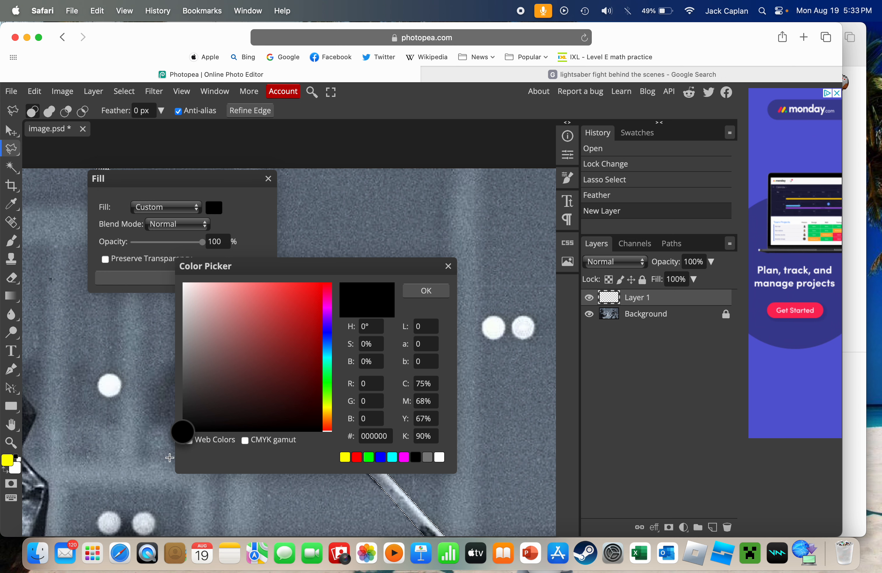
mouse_move(169, 458)
left_mouse_down()
mouse_move(177, 335)
mouse_move(167, 275)
mouse_move(145, 241)
left_mouse_up()
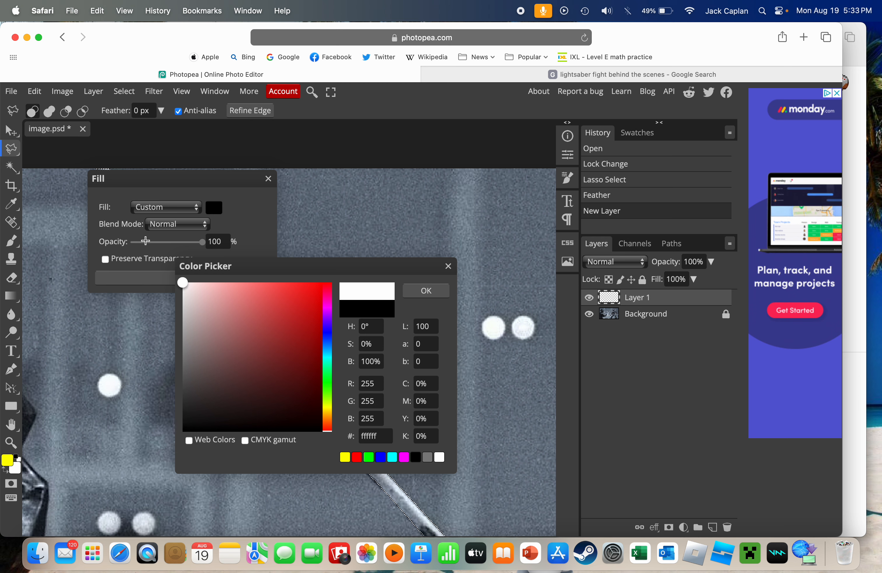
left_click(430, 294)
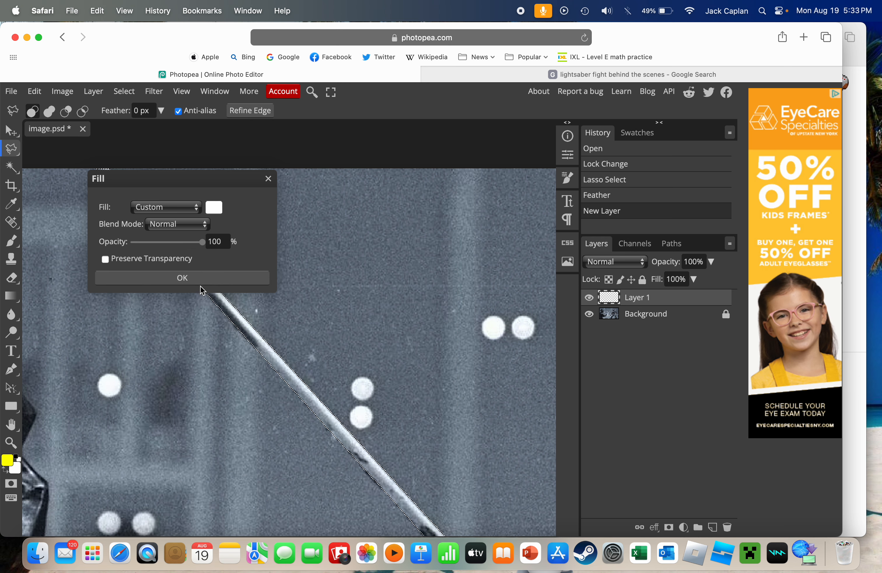
left_click(200, 280)
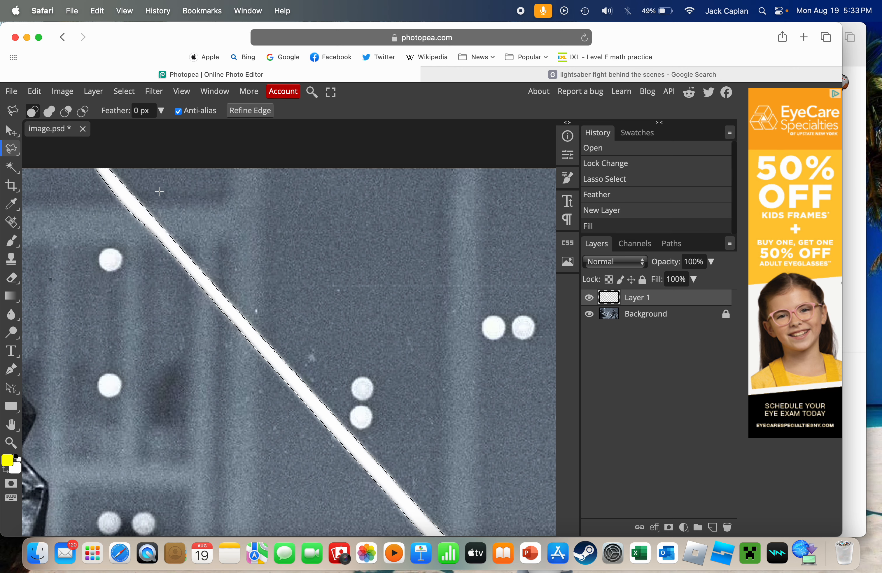
Step: Deselect Luke's blade and inspect the white fill around the crossing and the hilt
key("super+d")
scroll(161, 192, "down", 5)
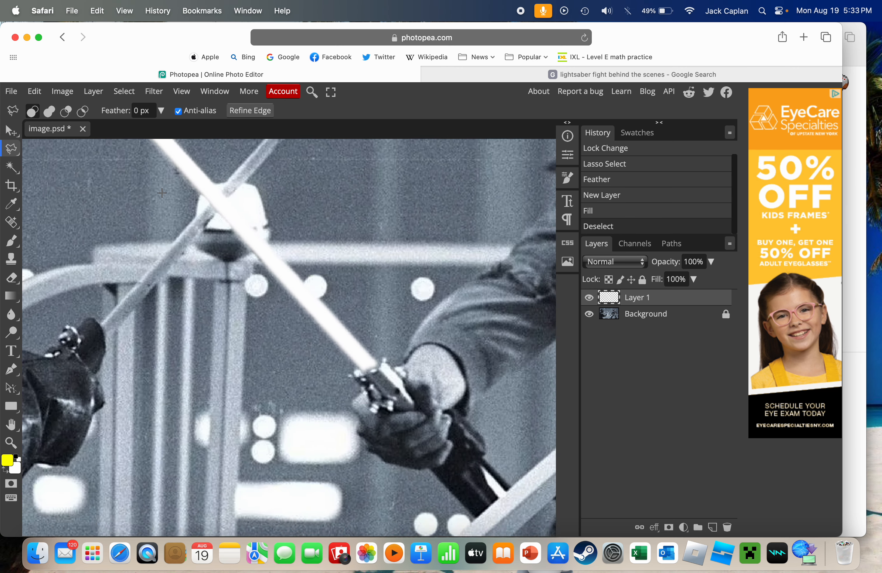
scroll(161, 193, "down", 3)
scroll(266, 260, "up", 5)
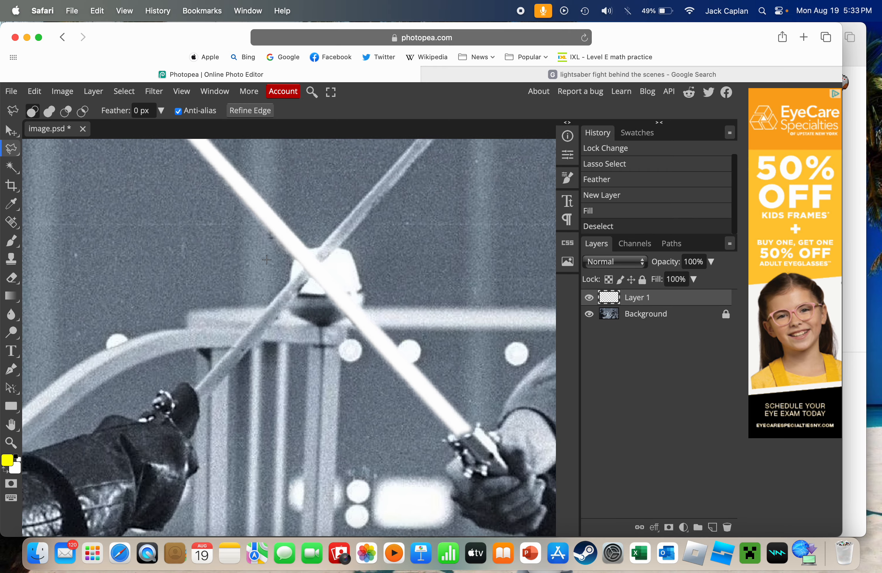
Step: Rename the white blade layer to "Hilt Inner Core"
scroll(266, 259, "up", 5)
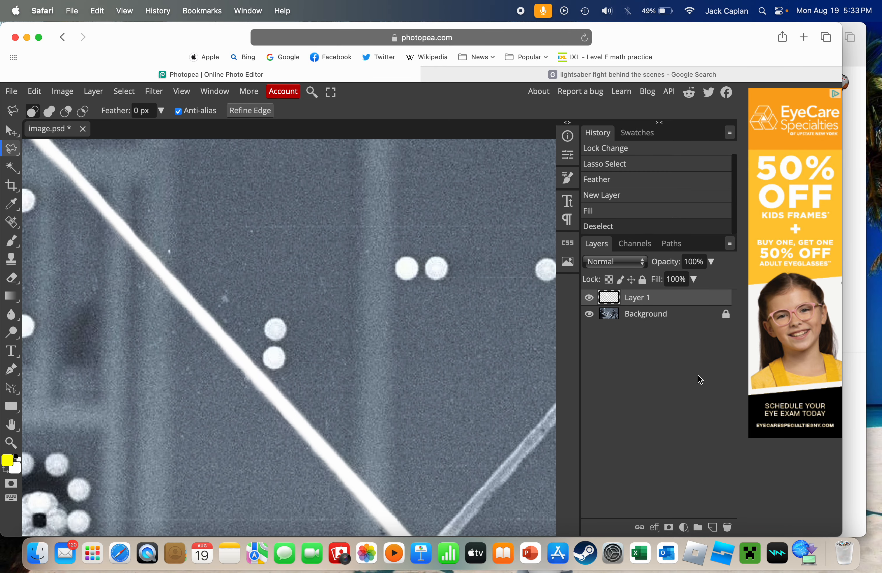
double_click(637, 300)
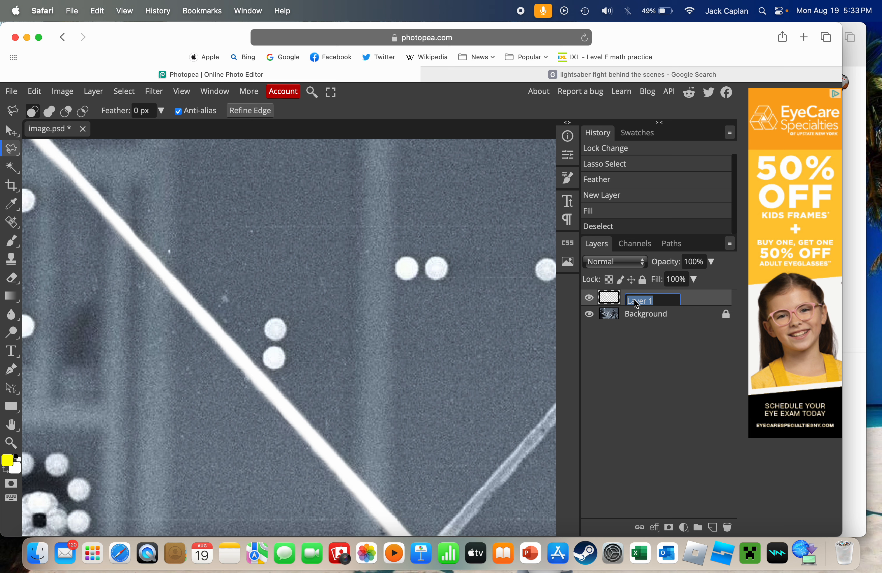
type("Hilt")
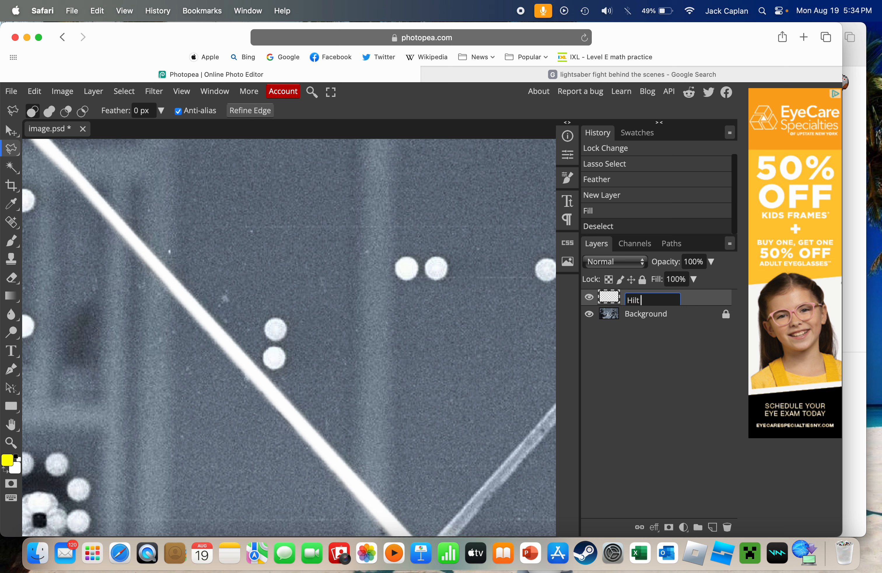
type(" Inner Core")
key("Return")
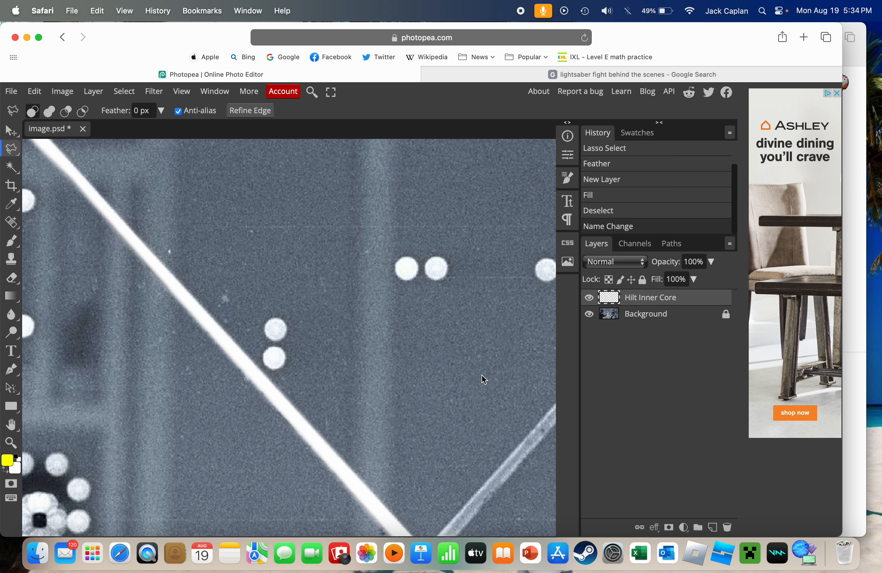
Step: Add an Inner Glow to the Hilt Inner Core layer with 100% opacity and the Lighten blend mode
scroll(327, 429, "down", 10)
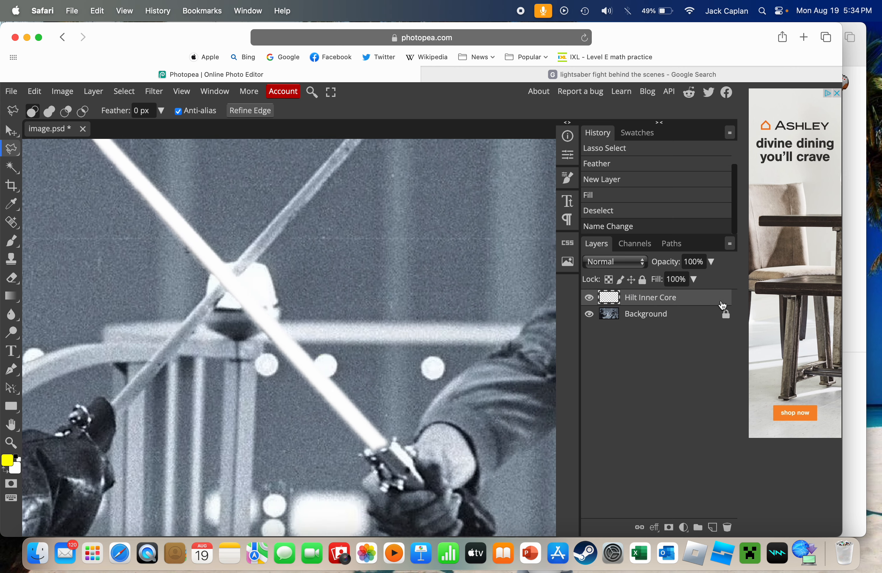
double_click(704, 300)
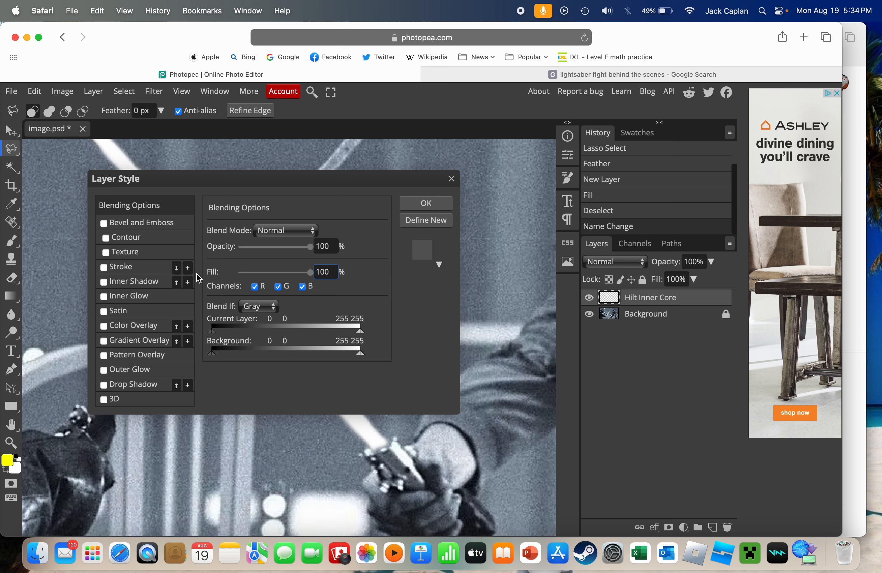
left_click(161, 296)
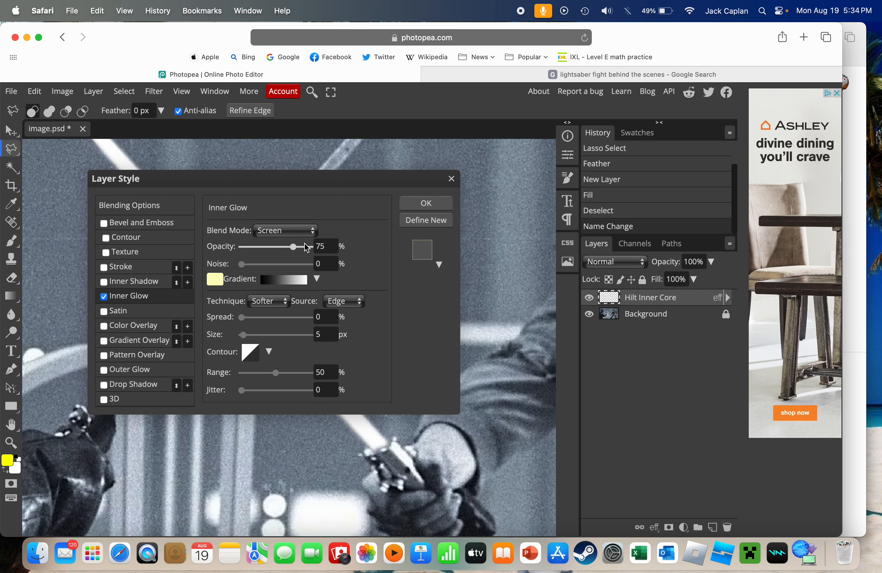
left_click_drag(293, 247, 314, 247)
left_click(286, 230)
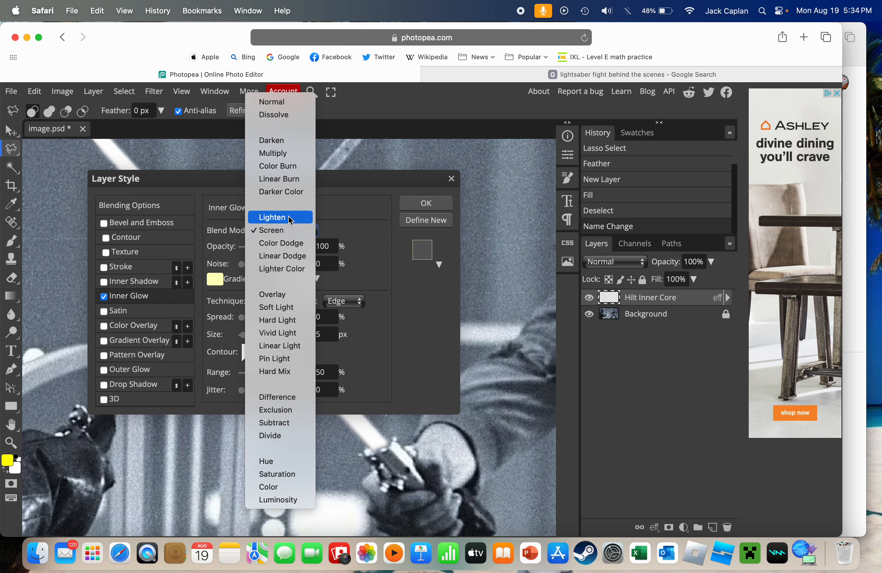
left_click(275, 217)
Step: Make the Inner Glow colour white, keep the Lighten blend mode, and use the Precise technique
left_click(214, 281)
left_click(213, 300)
left_click_drag(182, 277, 139, 245)
left_click(426, 290)
left_click(286, 230)
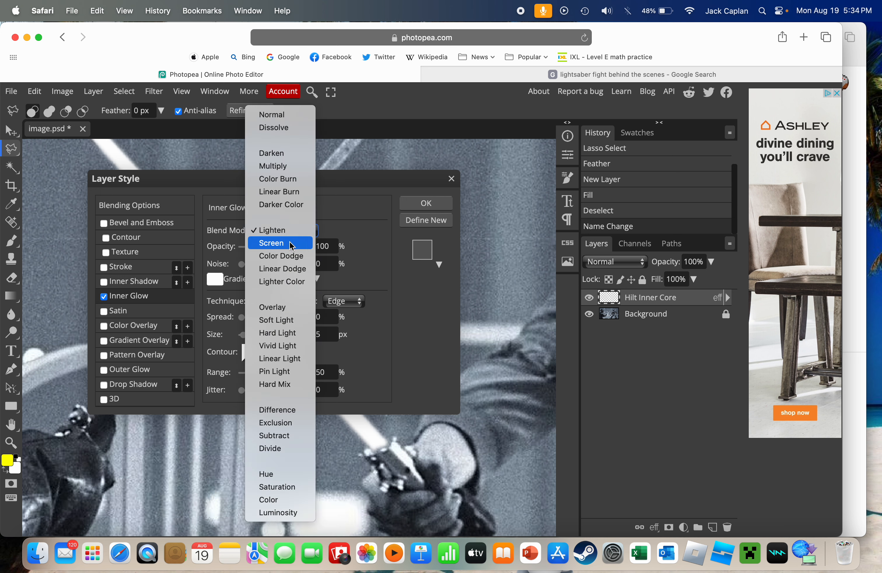
left_click(292, 232)
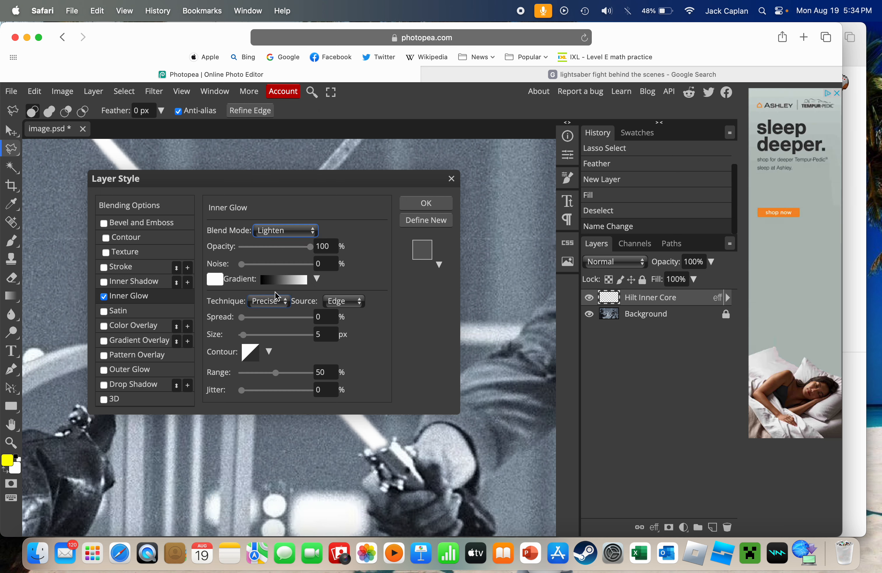
left_click(276, 299)
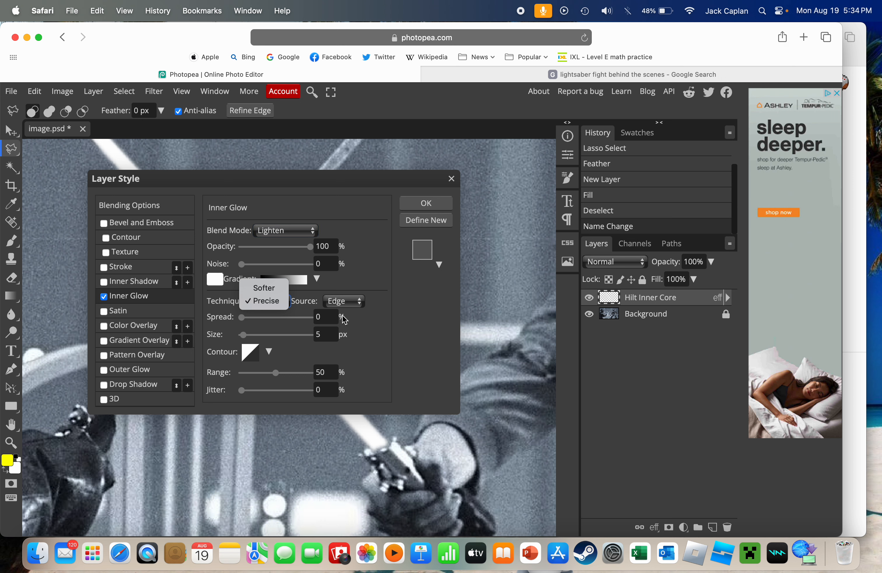
left_click(367, 317)
Step: Set the Inner Glow's spread to 100%, size to 200 px and jitter to 100%
left_click_drag(250, 390, 339, 390)
left_click_drag(242, 319, 324, 319)
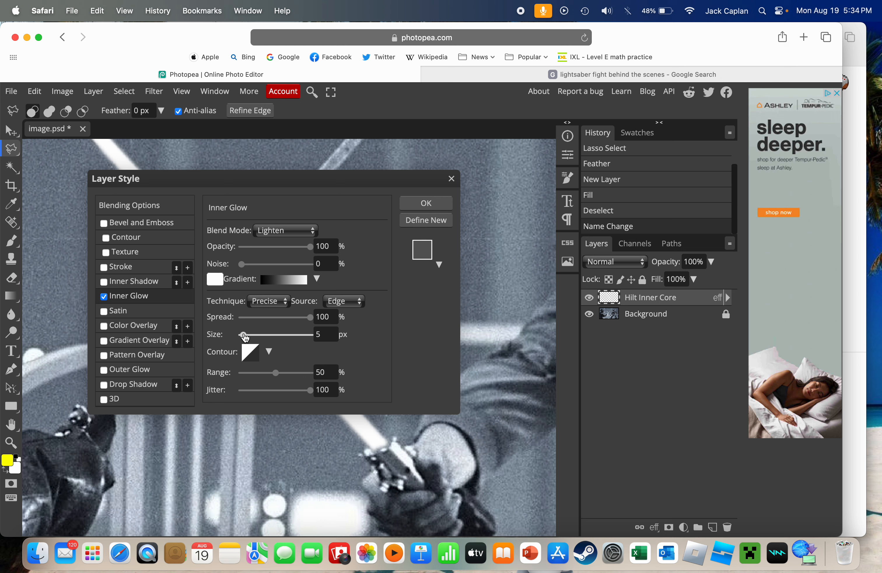
left_click_drag(244, 337, 464, 357)
left_click(331, 318)
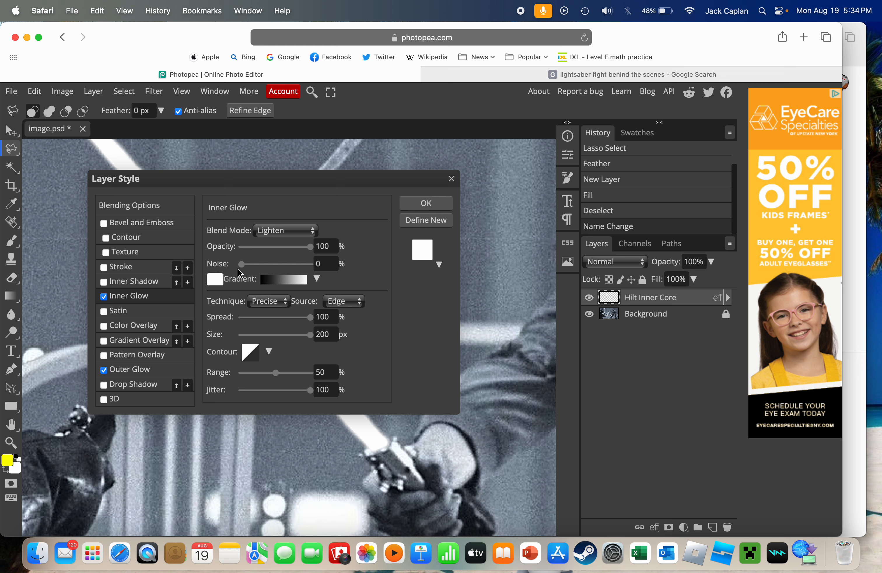
Step: Add a white Outer Glow with Lighten blending, Softer technique, 4% spread, 4 px size and 100% jitter, and apply the layer style
left_click(156, 370)
left_click(264, 304)
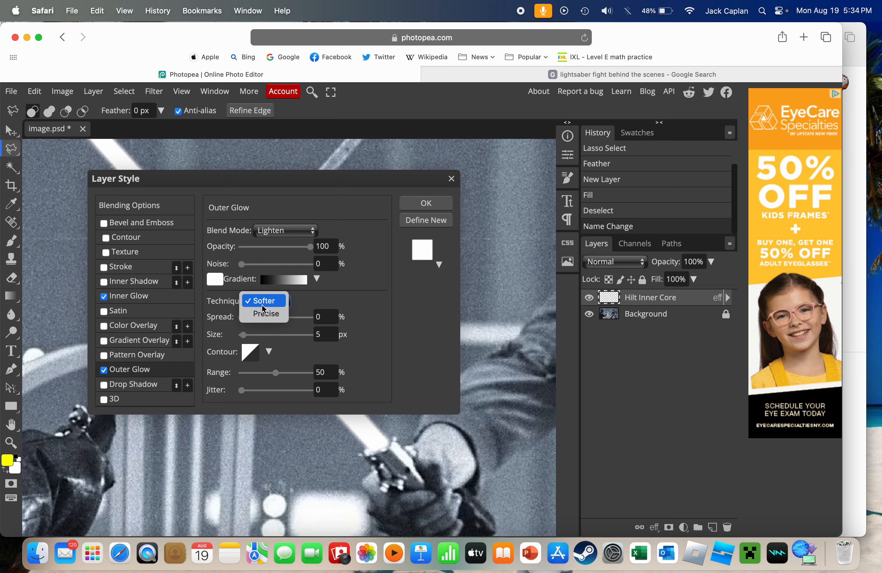
left_click(262, 305)
left_click(326, 317)
type("4")
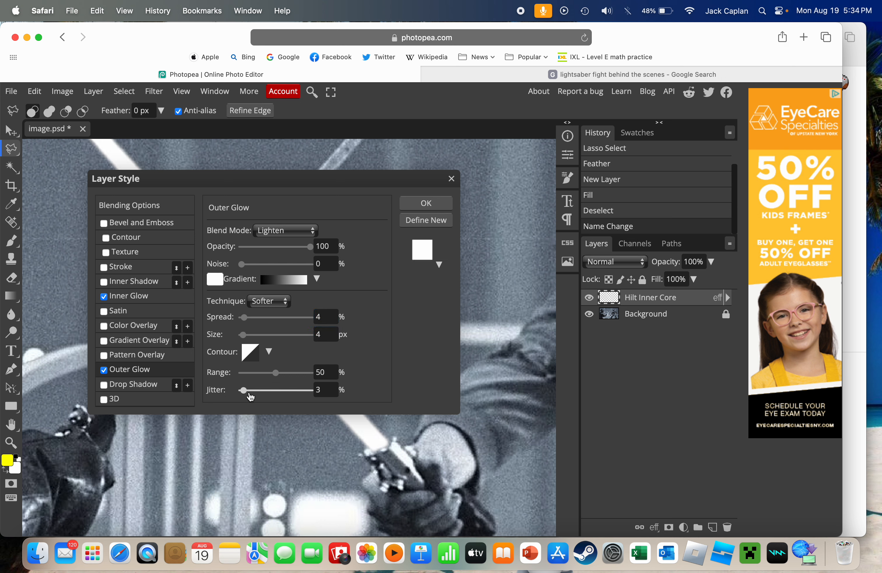
left_click_drag(242, 390, 381, 395)
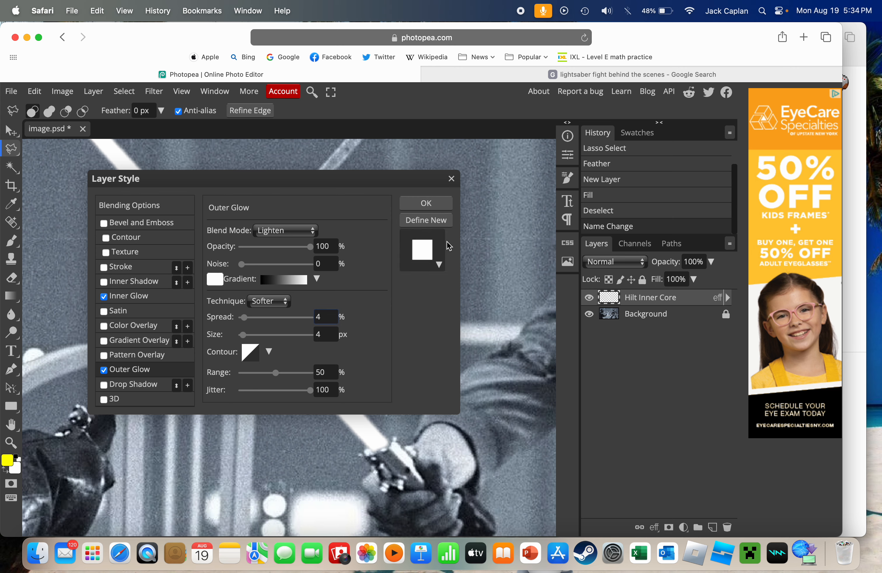
left_click(438, 203)
Step: Examine the edges of the glowing white core along Luke's blade up to the image's top border
scroll(276, 200, "up", 6)
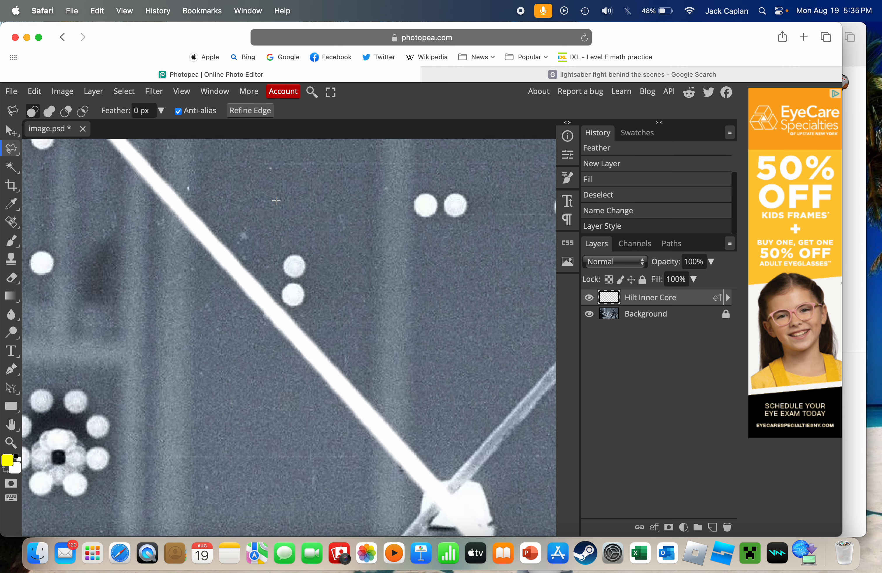
scroll(276, 200, "up", 5)
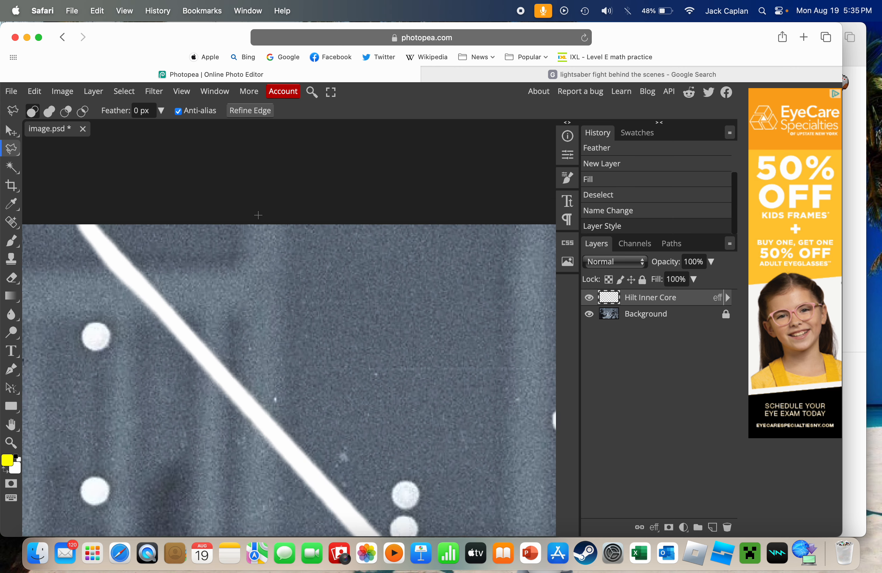
scroll(258, 213, "down", 5)
scroll(257, 205, "up", 3)
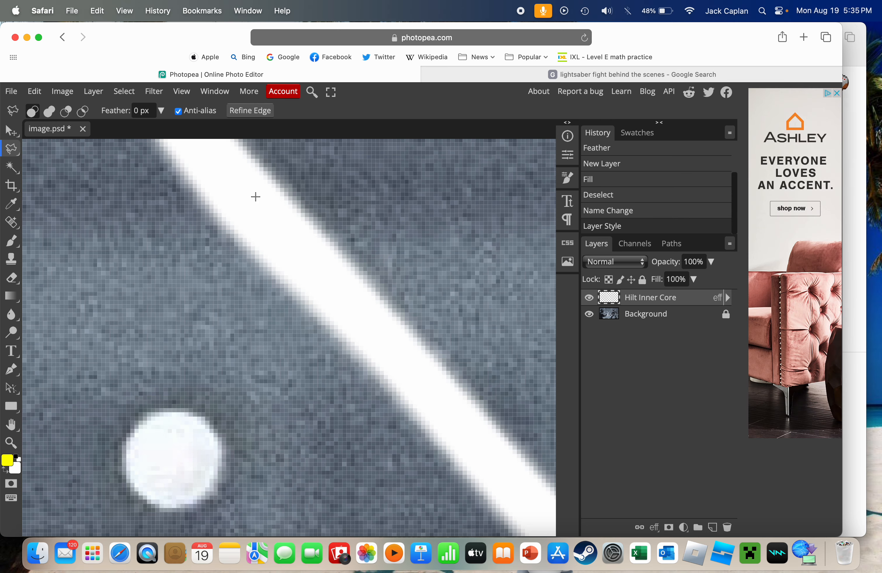
scroll(256, 195, "down", 5)
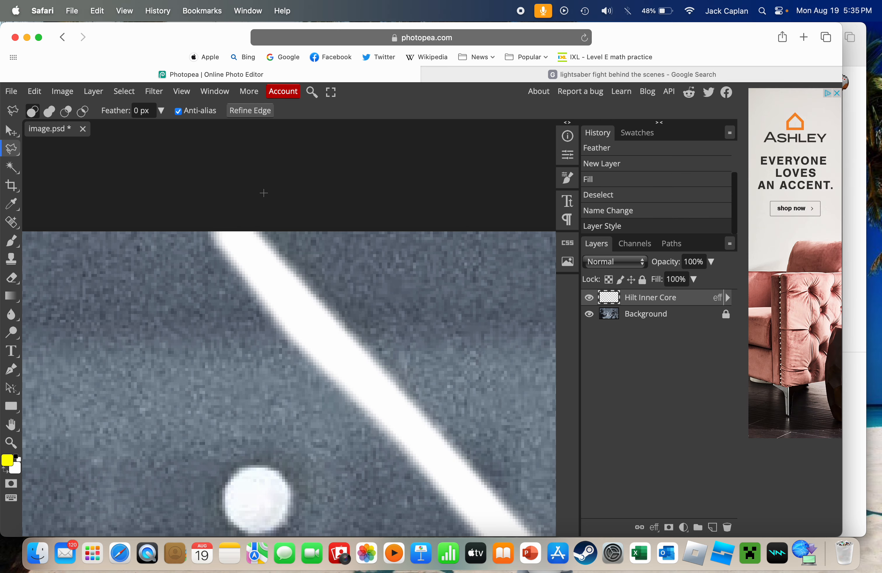
scroll(265, 191, "down", 8)
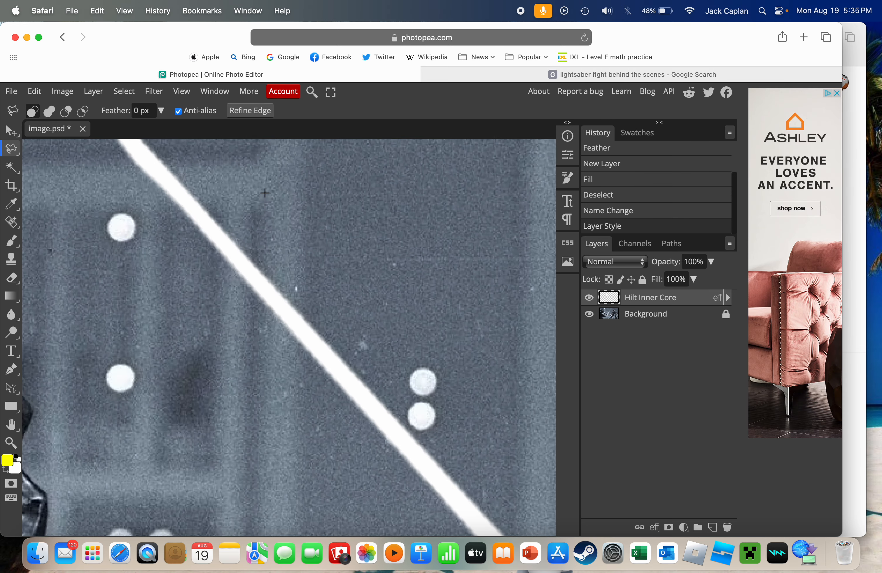
scroll(270, 190, "down", 5)
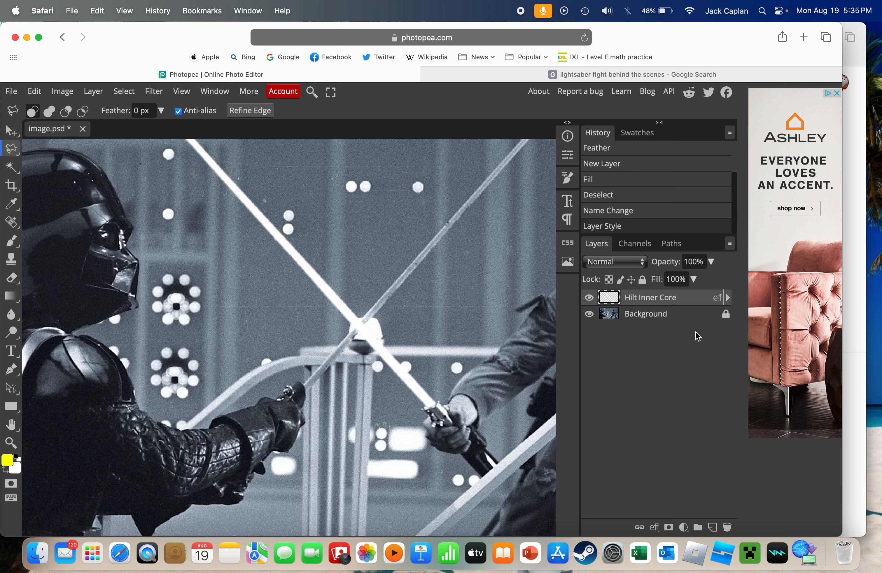
Step: Activate the Background layer and start a polygonal lasso outline around the hilt end of Luke's blade and up its right edge
left_click(683, 316)
scroll(434, 458, "down", 3)
scroll(435, 458, "right", 3)
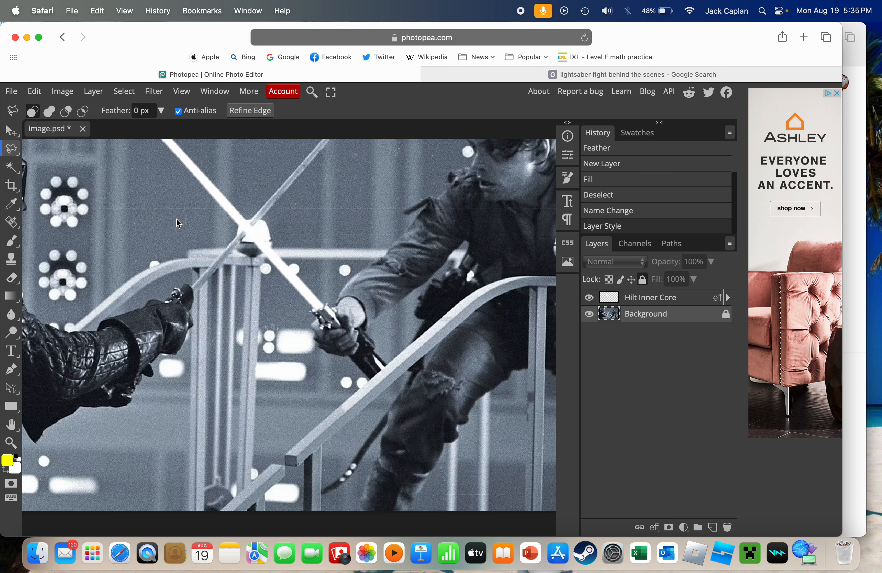
scroll(176, 218, "up", 3)
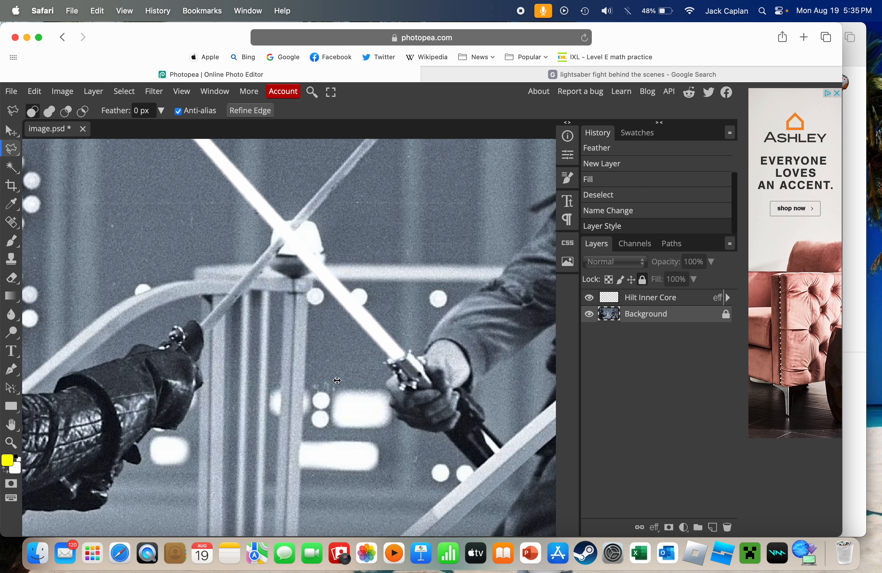
scroll(359, 322, "up", 4)
scroll(361, 323, "up", 2)
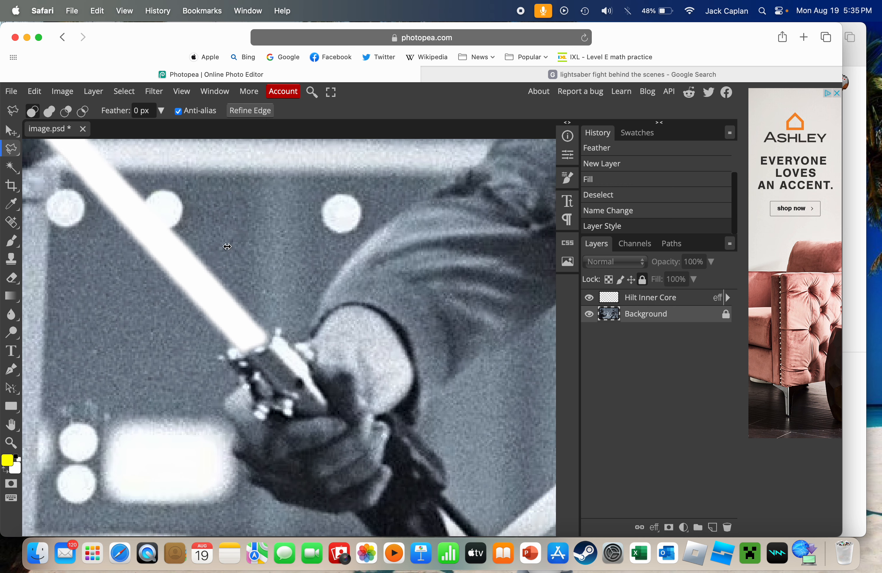
scroll(228, 246, "up", 4)
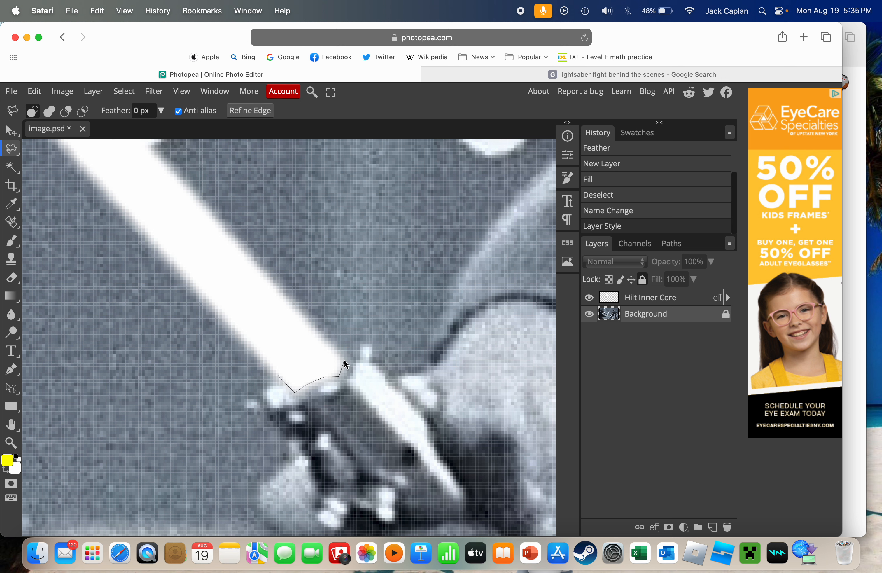
scroll(298, 336, "up", 2)
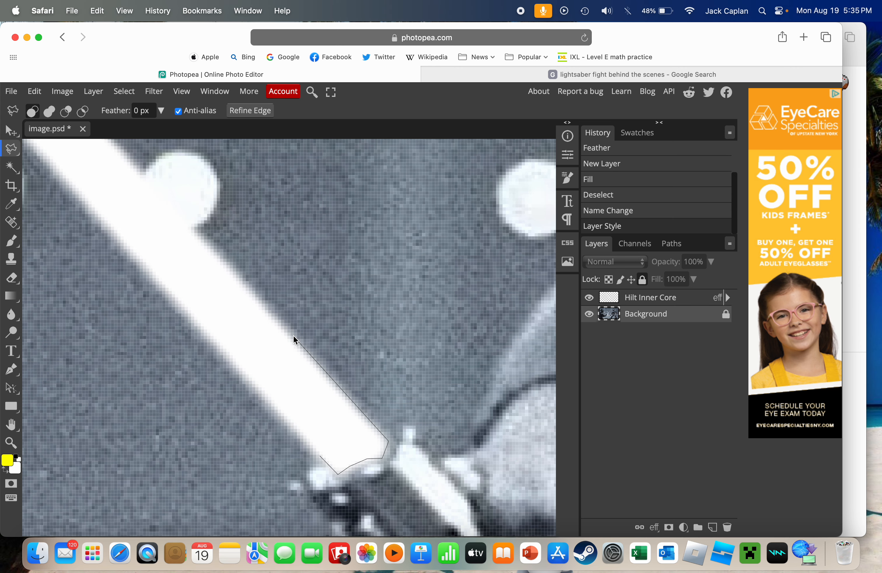
scroll(293, 335, "up", 2)
scroll(251, 329, "down", 3)
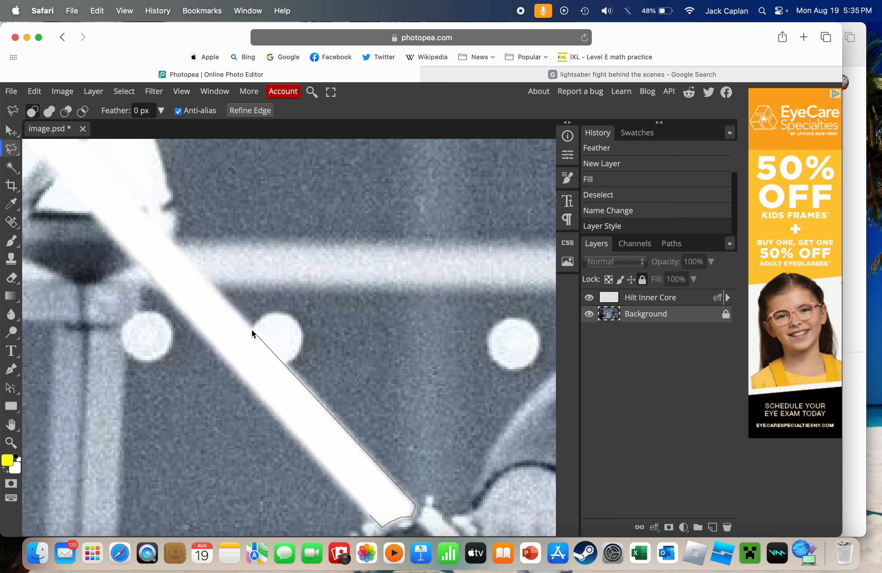
Step: Continue the lasso outline along the right edge of Luke's blade past the crossing to the image's top border
scroll(231, 308, "up", 5)
scroll(230, 308, "left", 5)
scroll(198, 249, "up", 5)
scroll(198, 248, "left", 5)
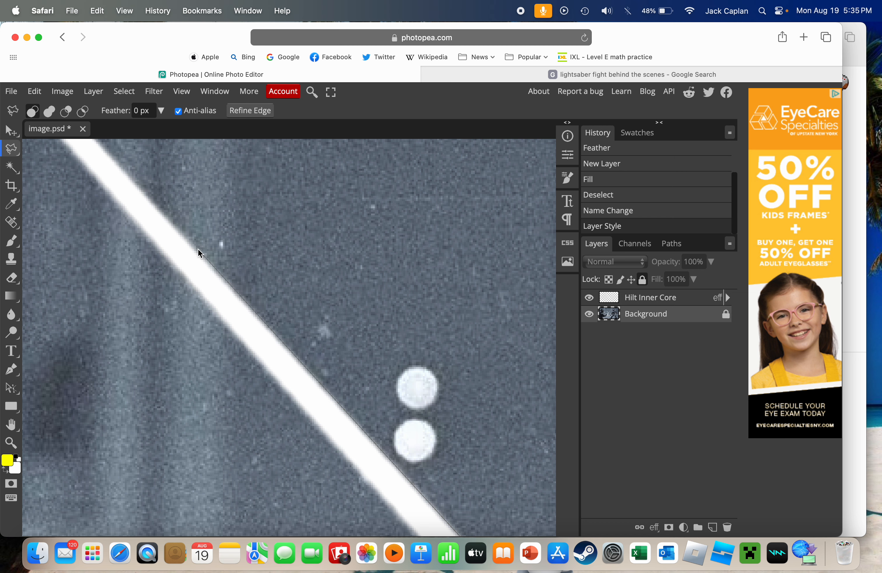
scroll(198, 249, "up", 5)
scroll(197, 249, "left", 5)
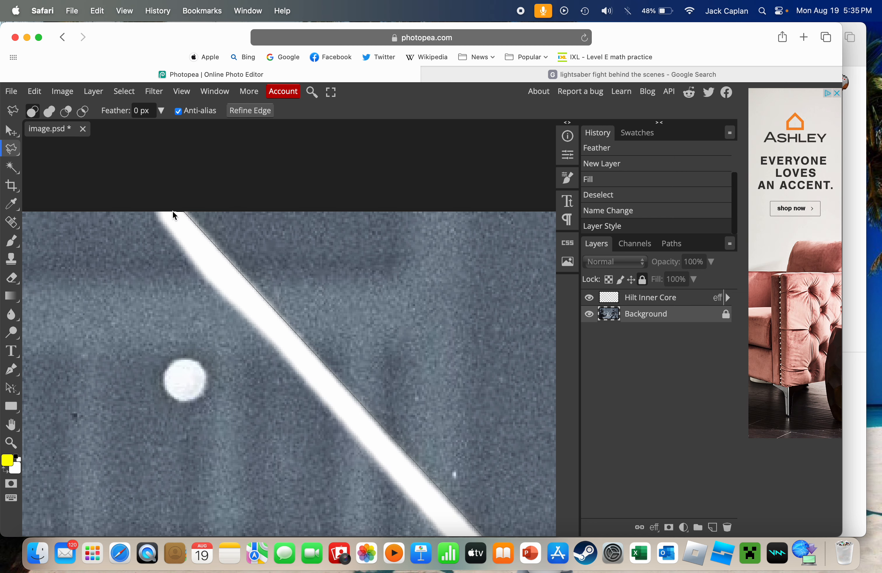
Step: Trace the lasso outline across the blade's top end and back down its left edge to the hilt, closing the selection
left_click(153, 212)
scroll(153, 212, "down", 10)
scroll(153, 212, "right", 10)
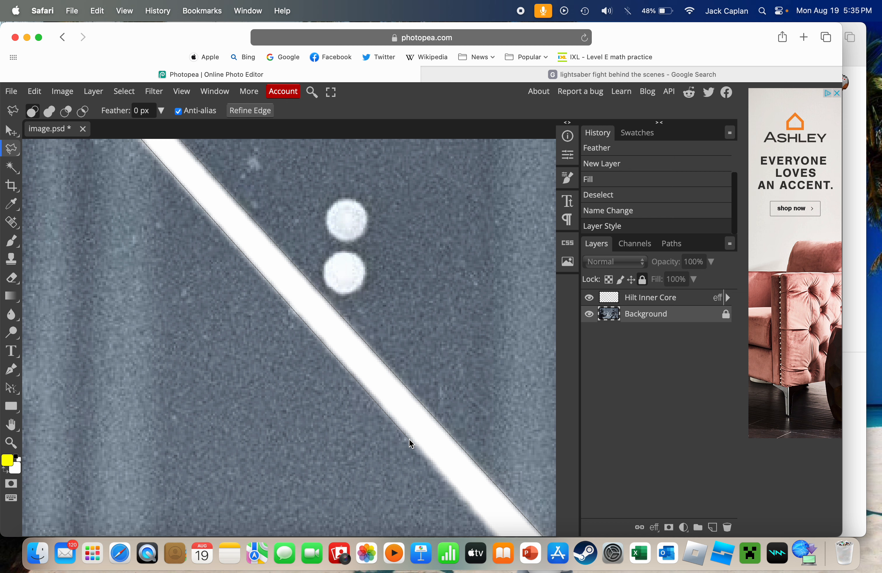
left_click(410, 437)
scroll(410, 436, "down", 3)
scroll(410, 437, "right", 4)
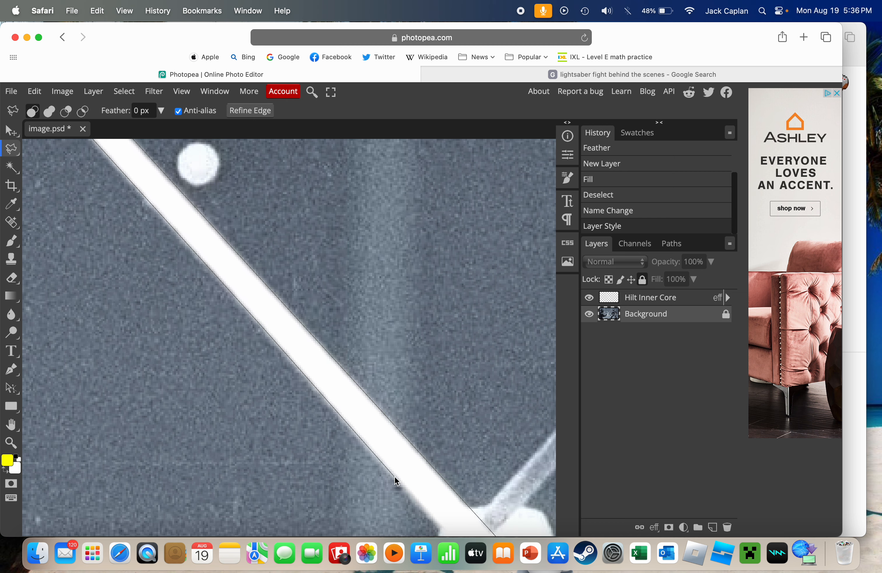
left_click(394, 477)
scroll(394, 477, "down", 7)
scroll(394, 476, "right", 5)
left_click(413, 448)
scroll(413, 448, "down", 5)
left_click(414, 448)
Step: Expand the selection around Luke's blade on the Background layer
scroll(414, 448, "up", 10)
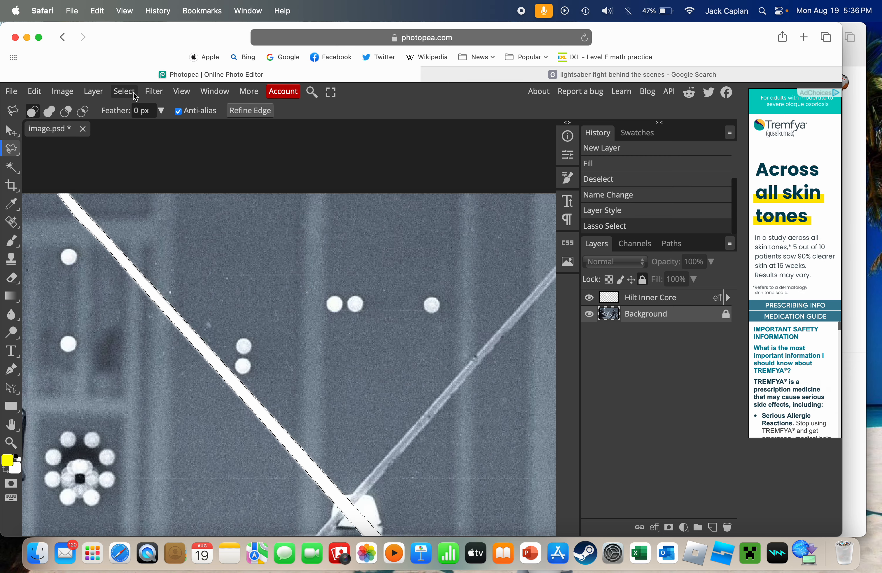
left_click(122, 92)
mouse_move(197, 262)
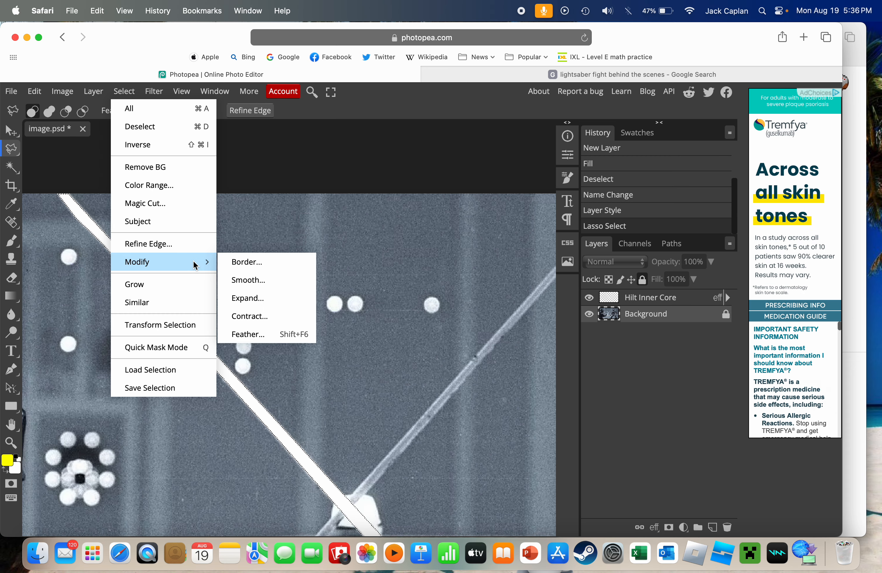
left_click(247, 298)
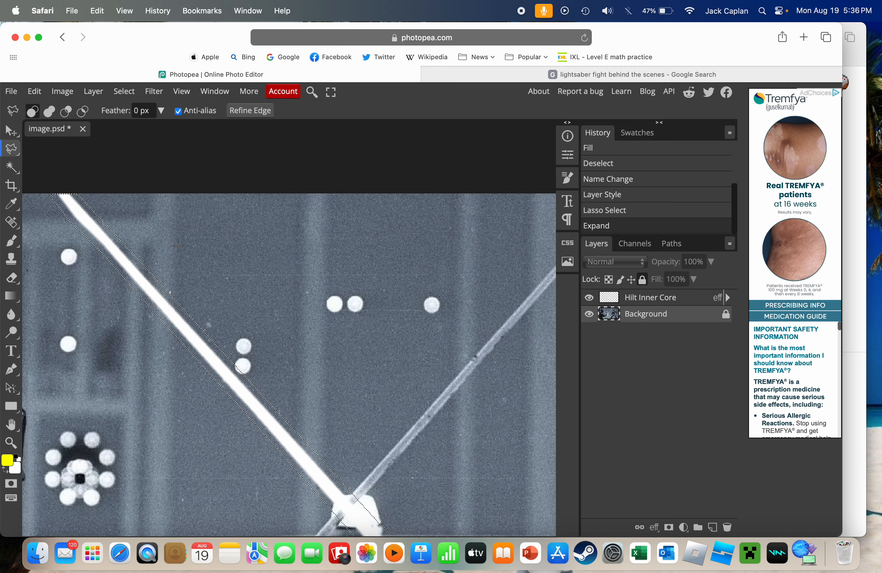
Step: Feather the expanded selection around Luke's blade by 10 px
scroll(269, 300, "up", 5)
scroll(269, 300, "down", 1)
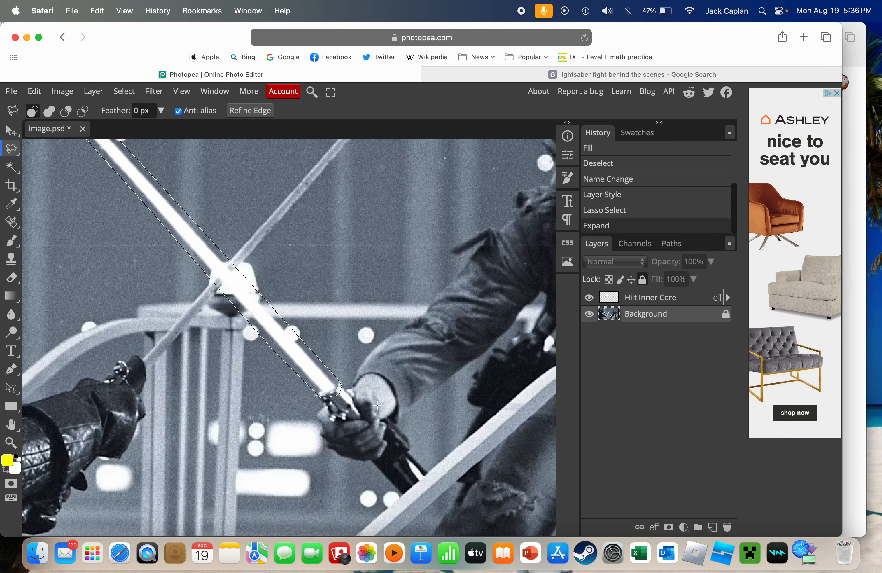
scroll(337, 405, "up", 3)
scroll(336, 405, "up", 3)
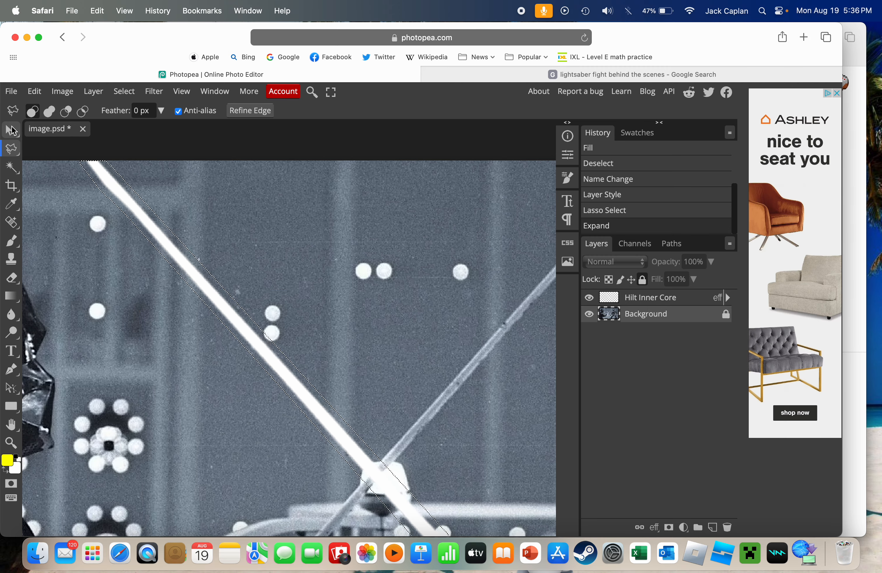
left_click(93, 91)
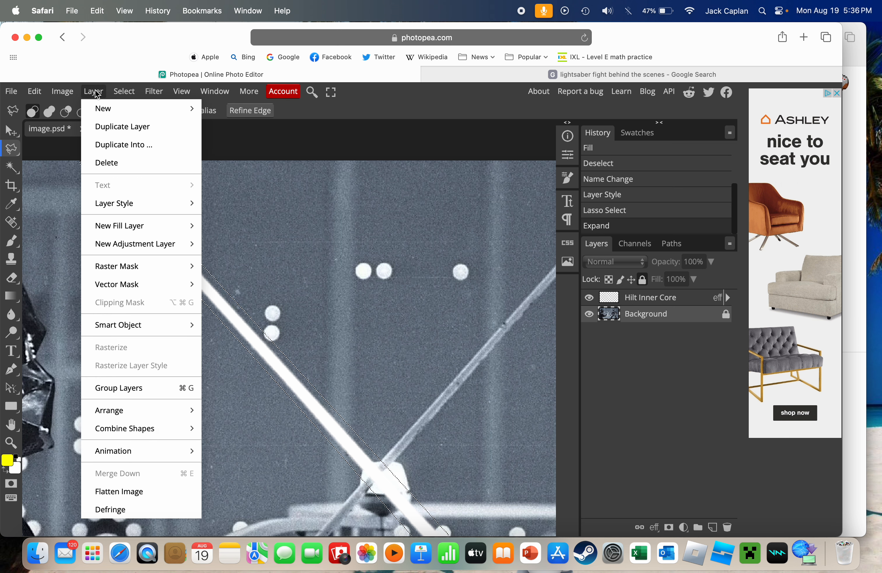
mouse_move(124, 91)
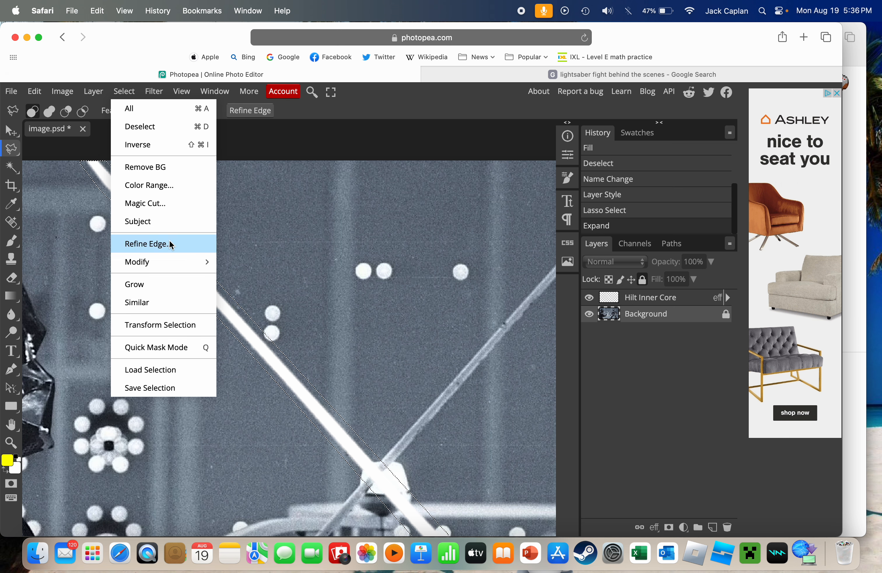
mouse_move(184, 262)
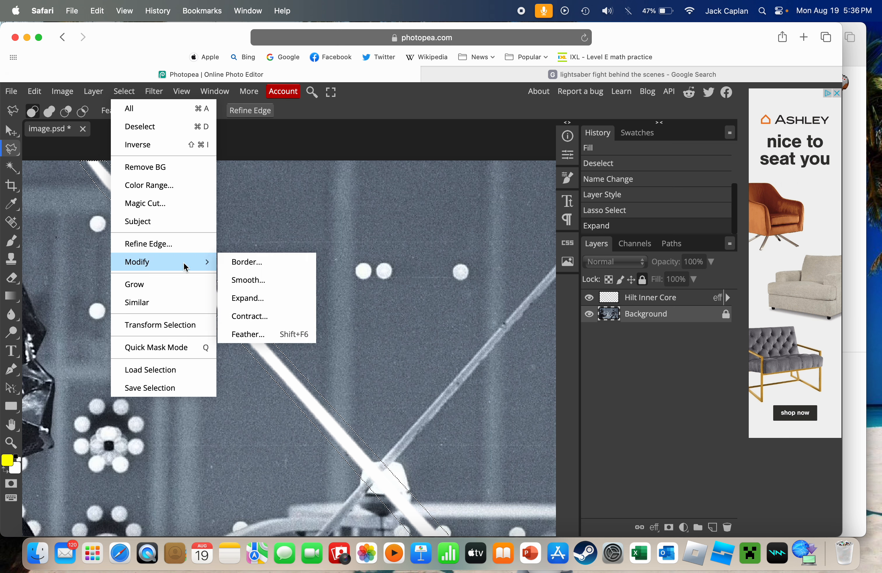
left_click(263, 334)
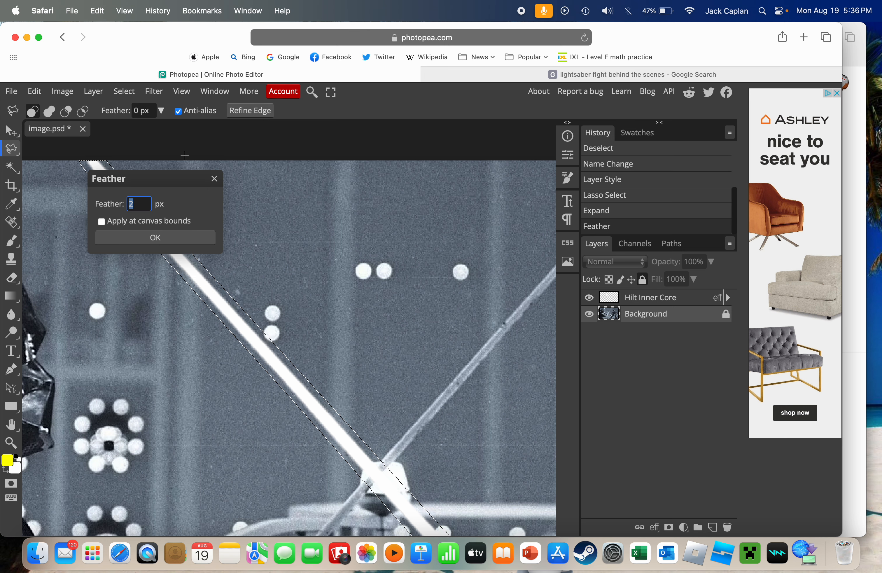
type("10")
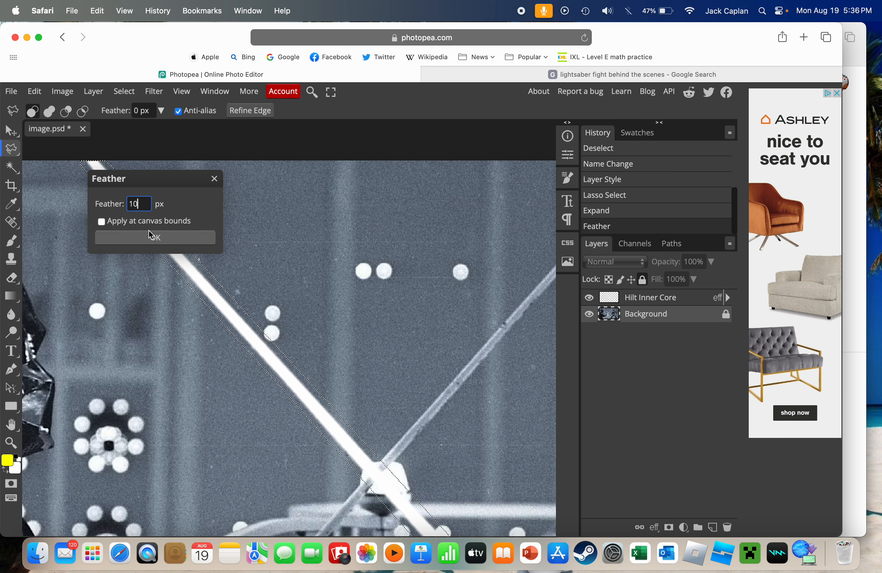
left_click(151, 236)
Step: Add a new layer above the Background, fill the feathered selection with white in Normal mode at 100% opacity, and deselect
scroll(223, 277, "down", 6)
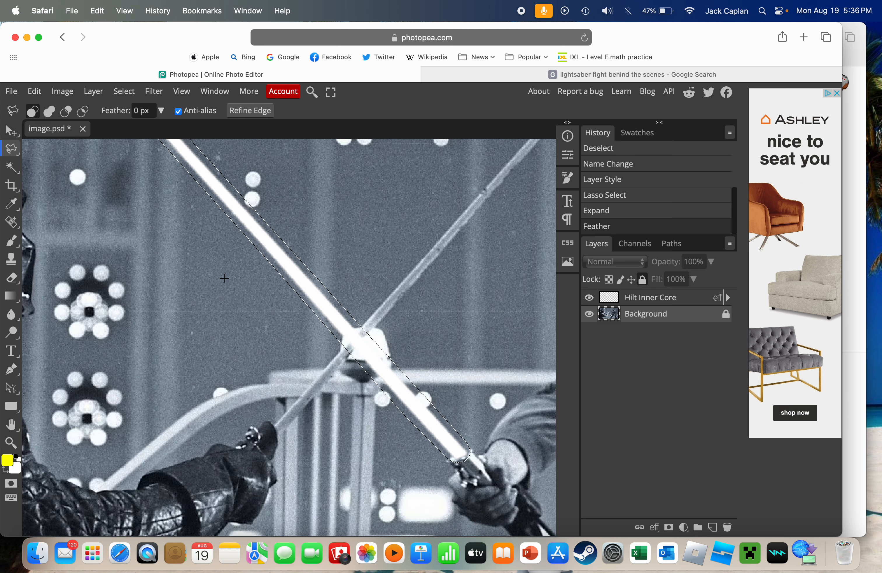
scroll(232, 258, "up", 8)
scroll(232, 259, "left", 3)
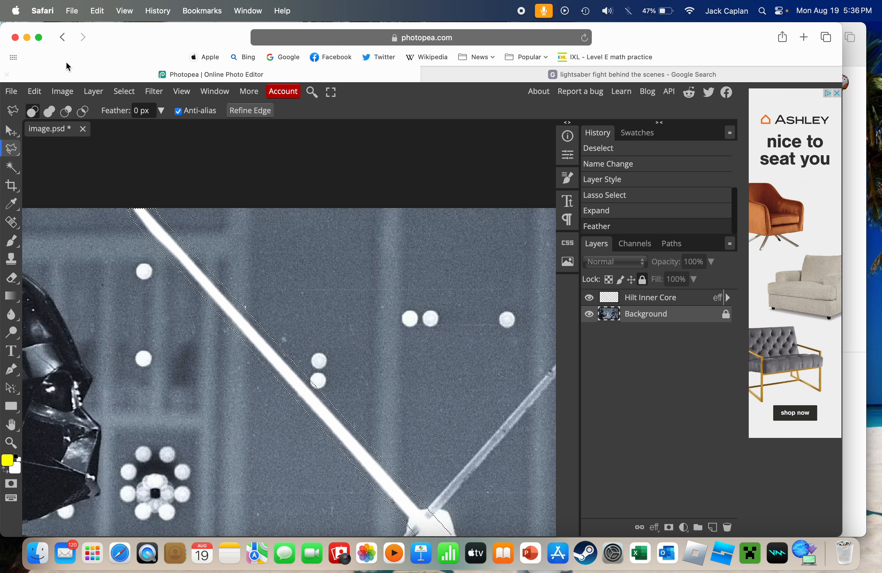
left_click(92, 95)
mouse_move(100, 110)
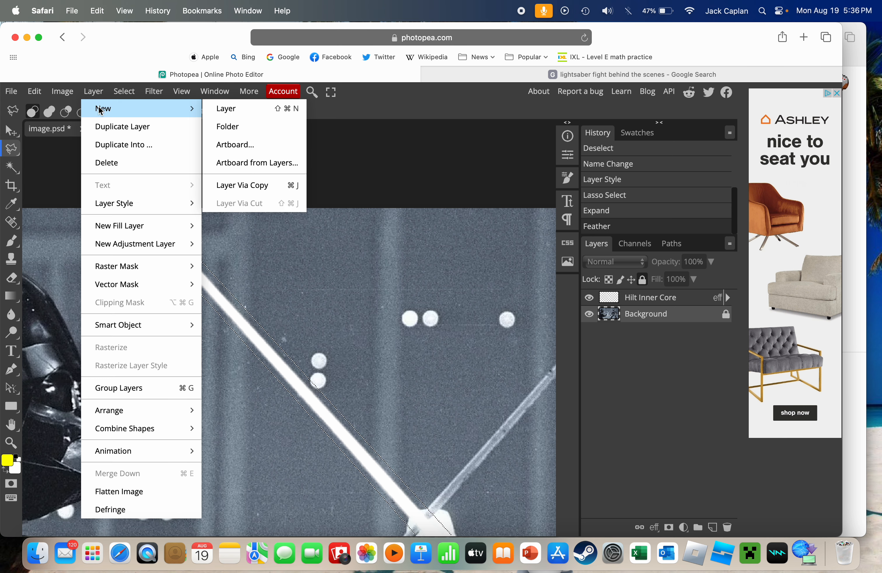
left_click(240, 112)
left_click(34, 91)
left_click(41, 242)
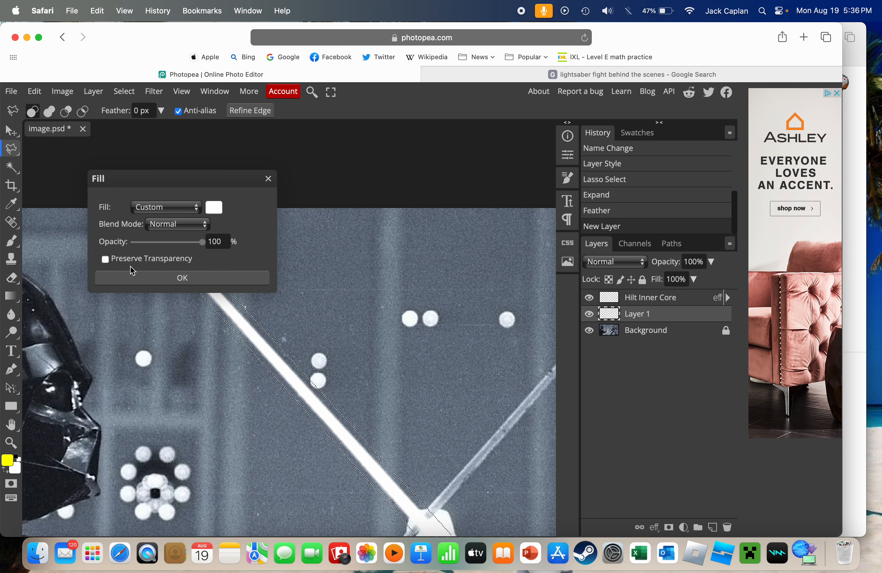
left_click(163, 282)
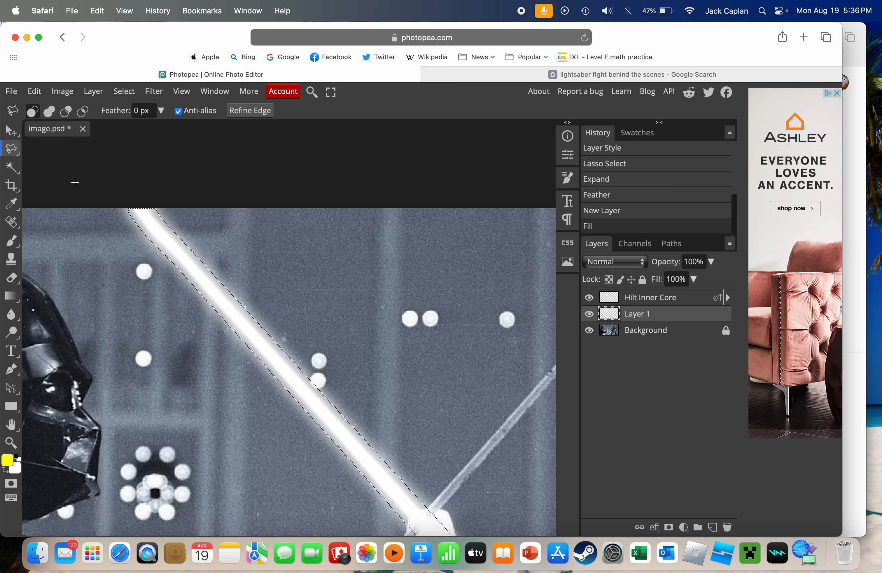
key("super+d")
Step: Examine the soft white glow along Luke's blade from the image's top edge down to the hilt
scroll(108, 179, "down", 3)
scroll(109, 178, "right", 2)
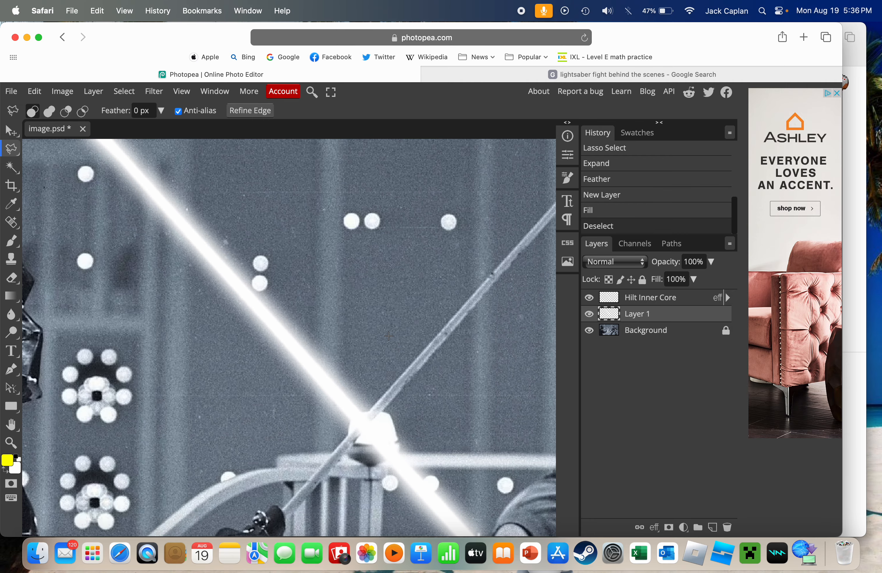
scroll(389, 336, "down", 4)
scroll(389, 336, "right", 3)
scroll(389, 336, "up", 5)
scroll(389, 336, "left", 5)
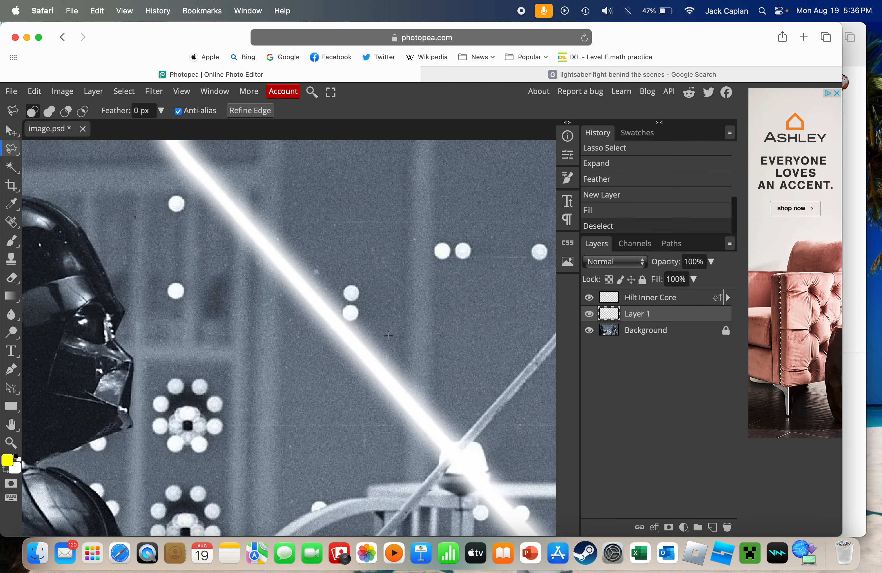
scroll(389, 336, "up", 1)
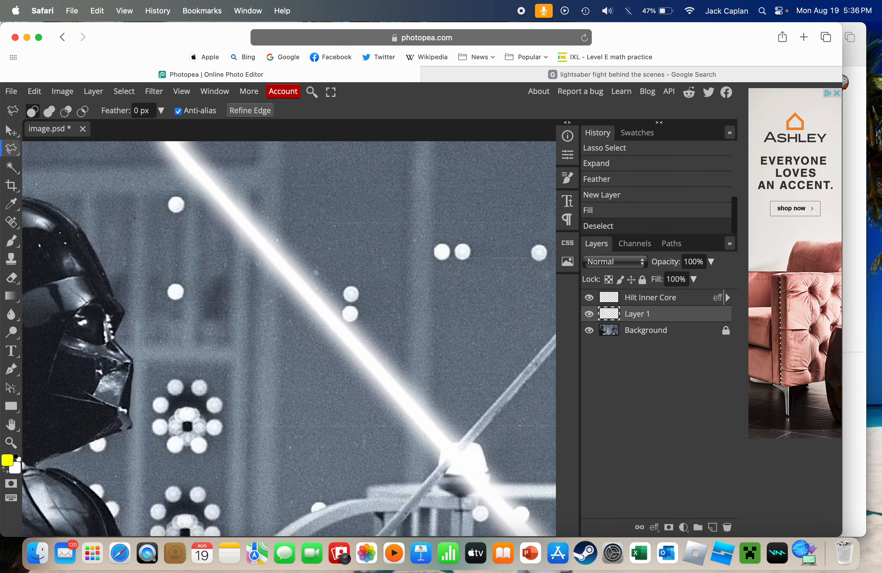
scroll(245, 249, "up", 4)
scroll(245, 249, "left", 3)
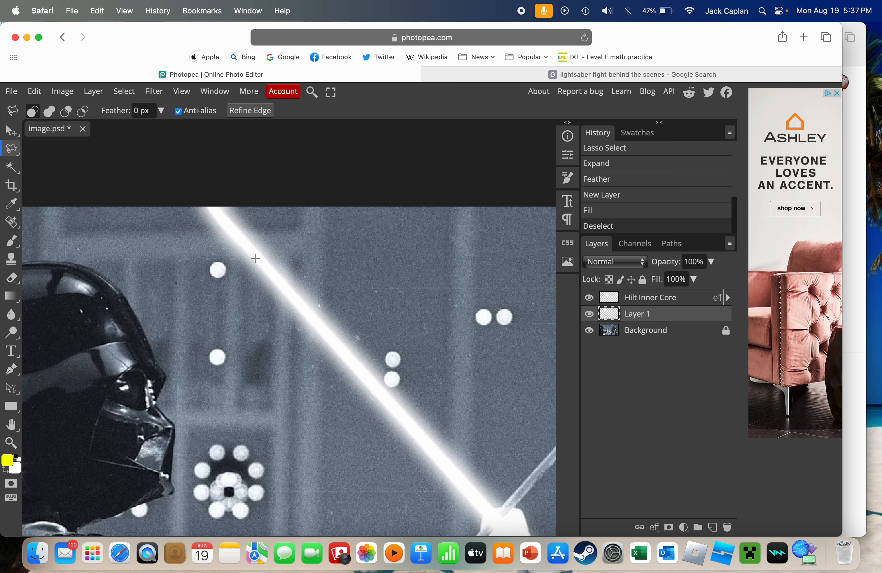
scroll(260, 272, "down", 6)
scroll(260, 272, "right", 3)
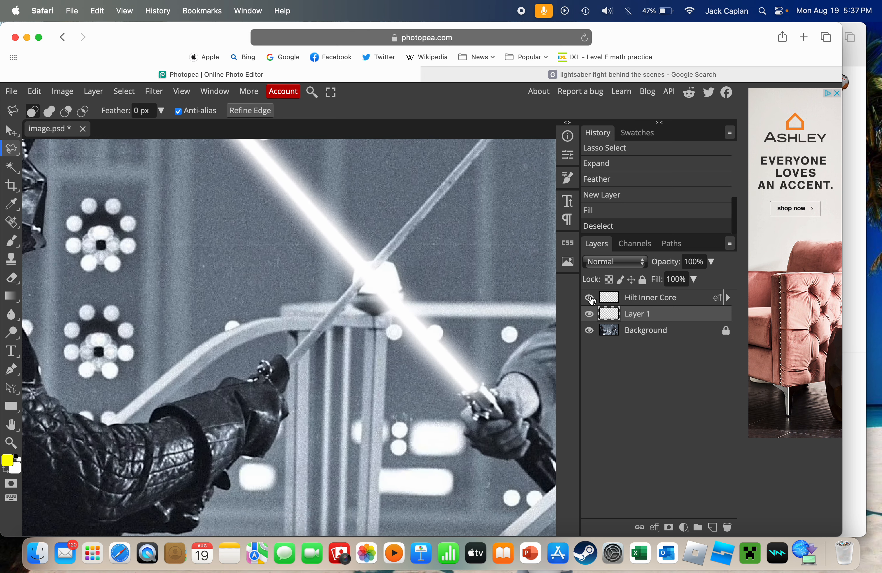
Step: Hide the Hilt Inner Core layer and inspect the feathered white fill along the blade on its own
left_click(589, 297)
scroll(438, 284, "up", 3)
scroll(439, 284, "left", 2)
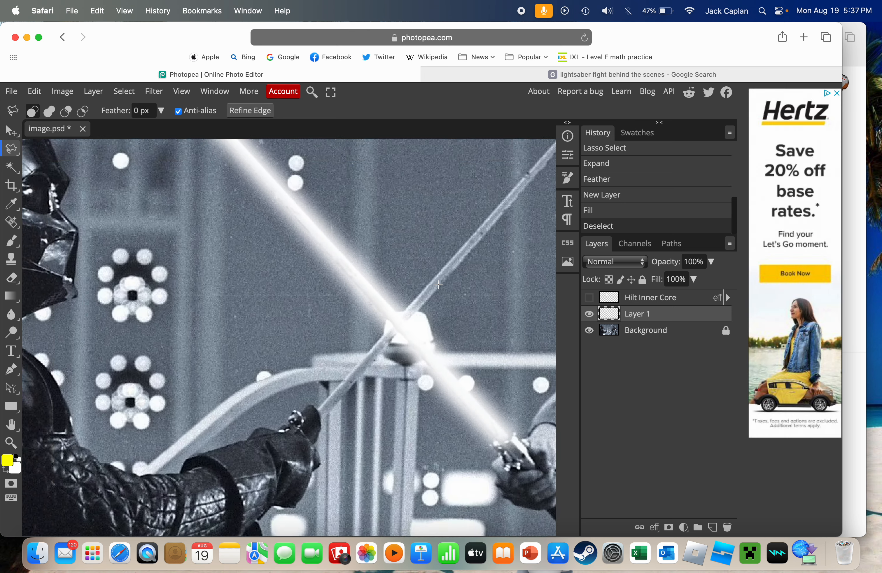
scroll(438, 284, "up", 1)
scroll(438, 284, "left", 1)
scroll(417, 296, "right", 5)
scroll(417, 296, "up", 1)
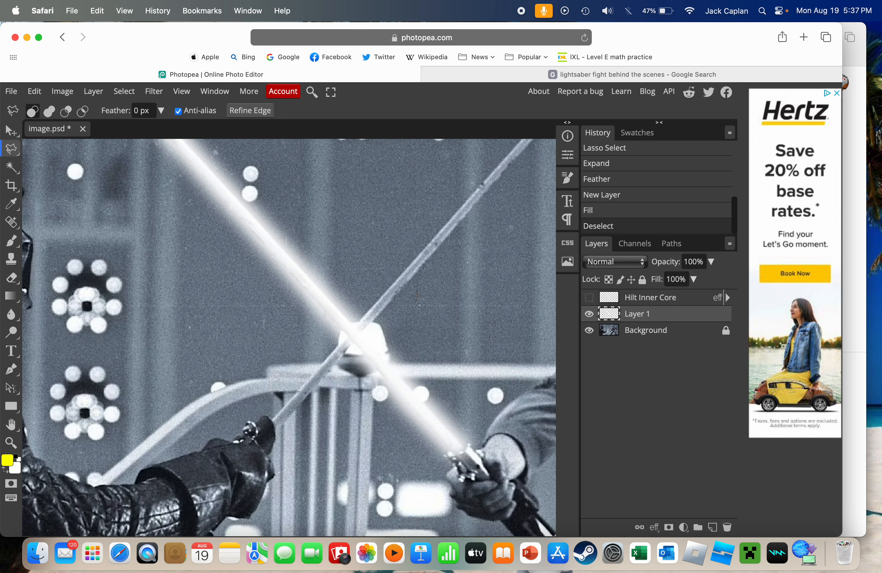
scroll(417, 296, "up", 5)
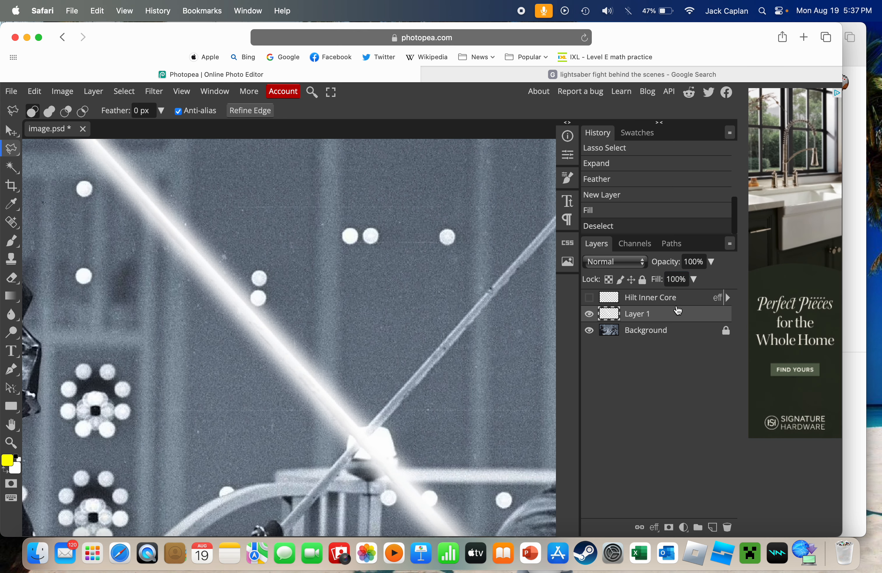
Step: Open the name of Layer 1, which holds the feathered glow, for editing
right_click(673, 312)
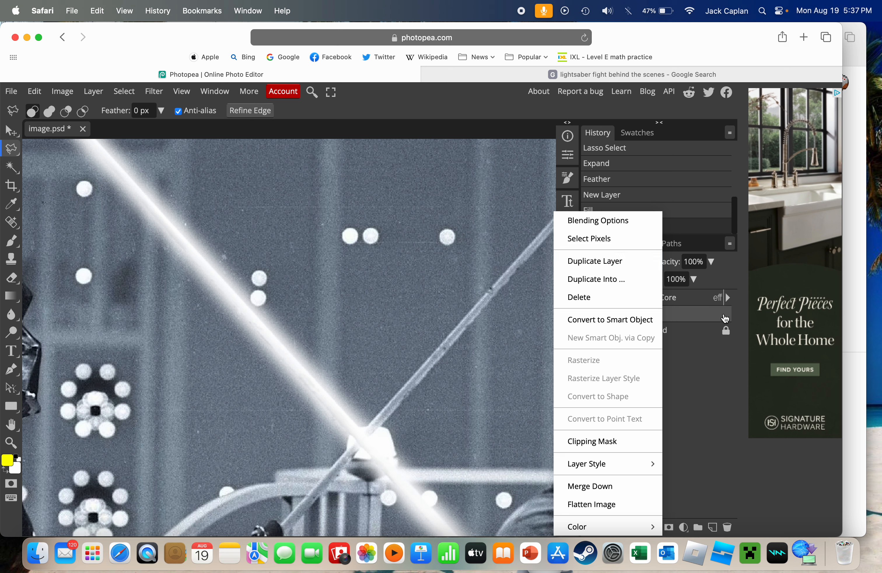
left_click(722, 317)
double_click(639, 315)
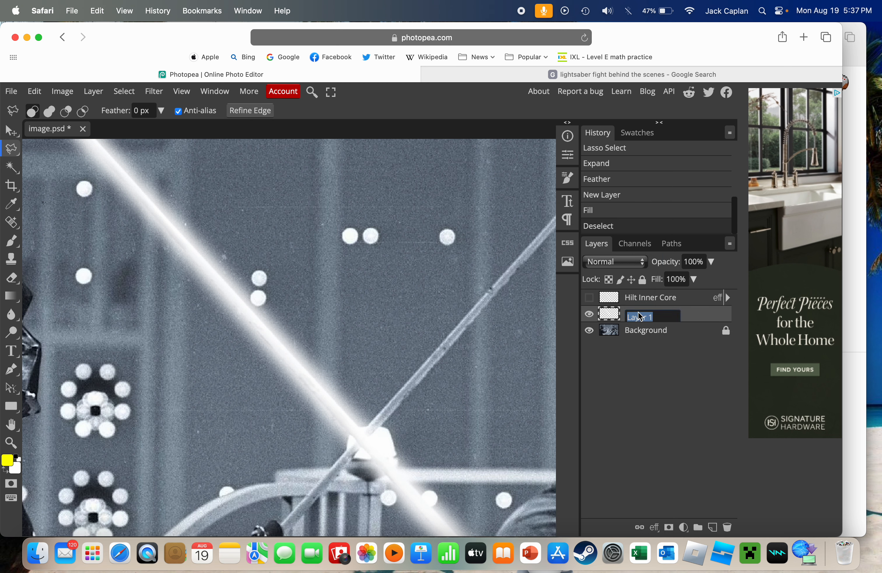